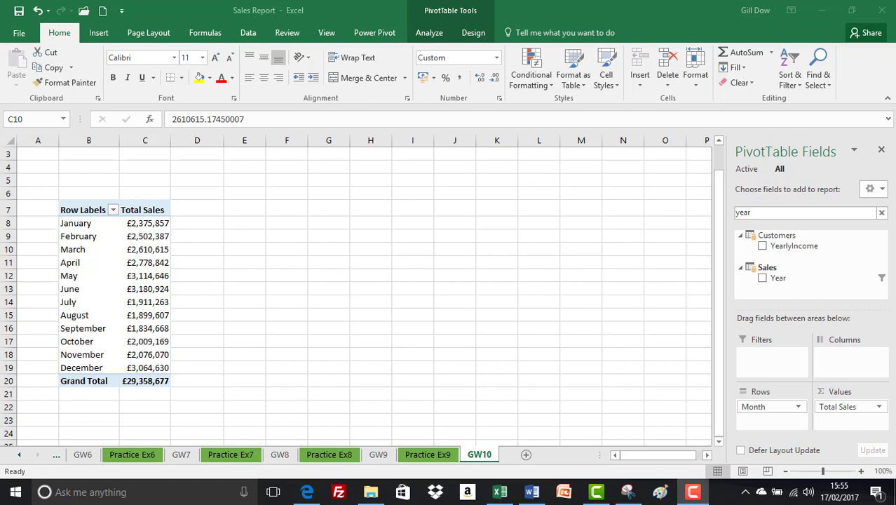
- Start a new Power Pivot measure from the monthly sales PivotTable and assign it to the Sales table
click(131, 254)
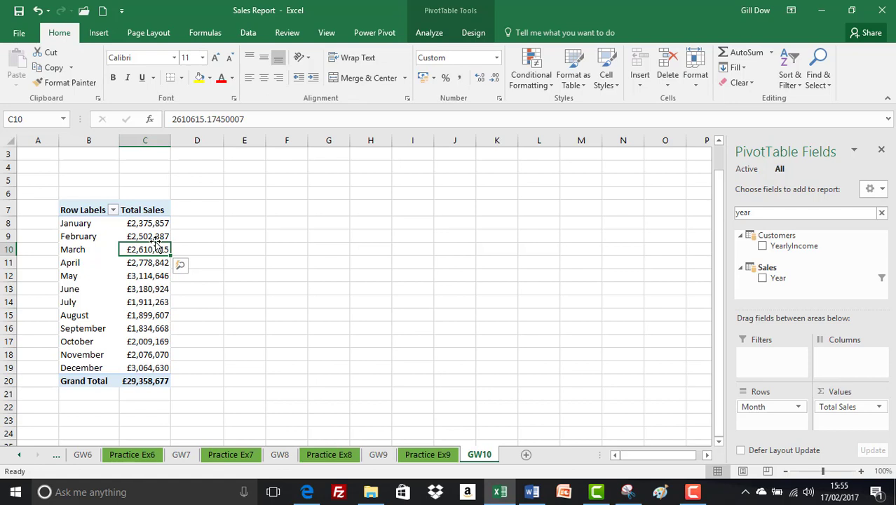
click(378, 33)
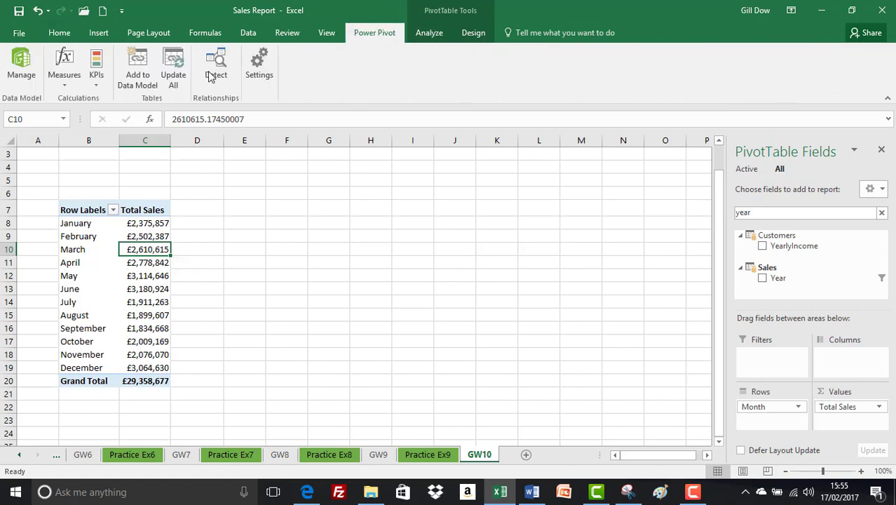
click(67, 75)
click(77, 94)
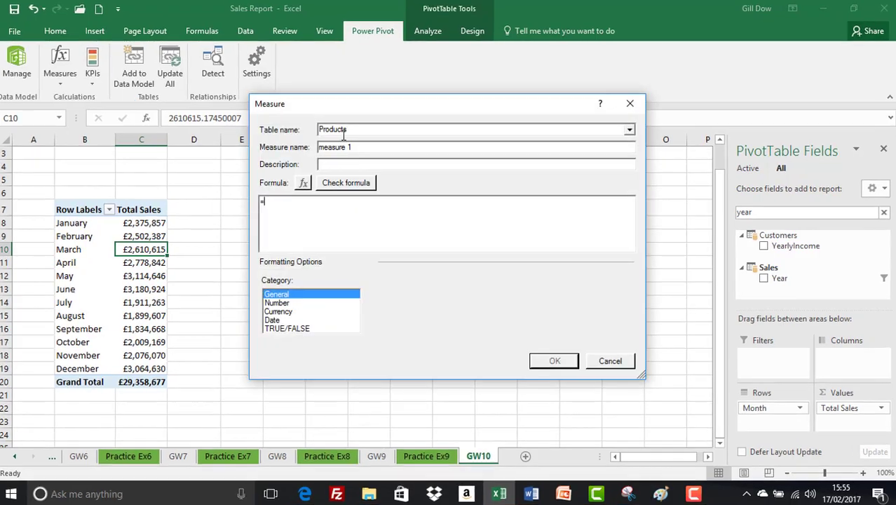
click(550, 130)
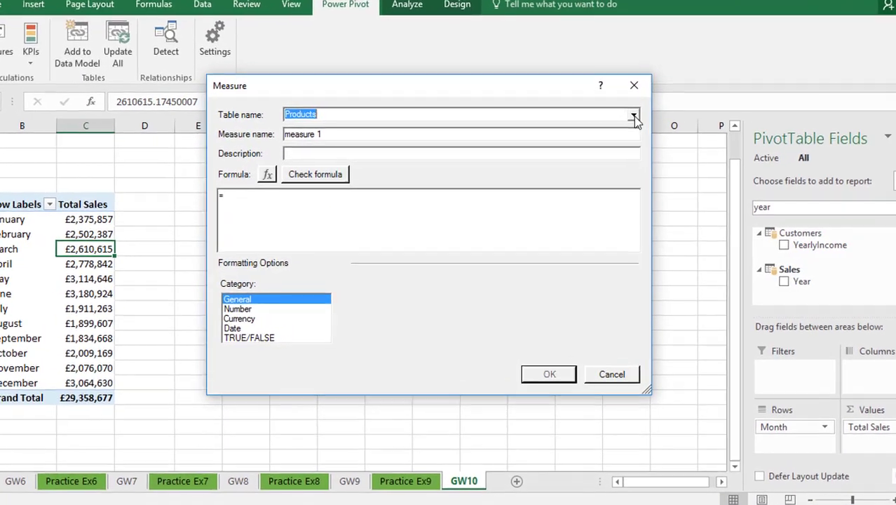
click(633, 116)
click(579, 139)
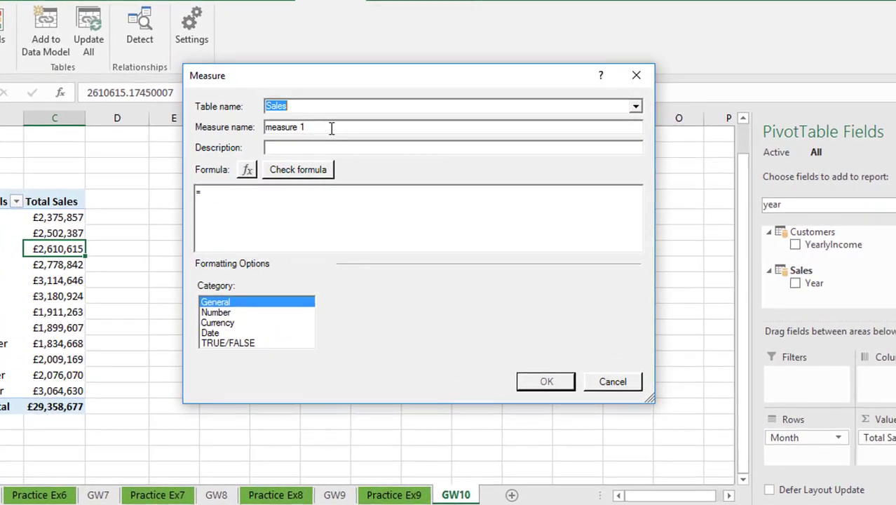
- Name the new measure Monthly Sales (ALL)
key(Tab)
text(M)
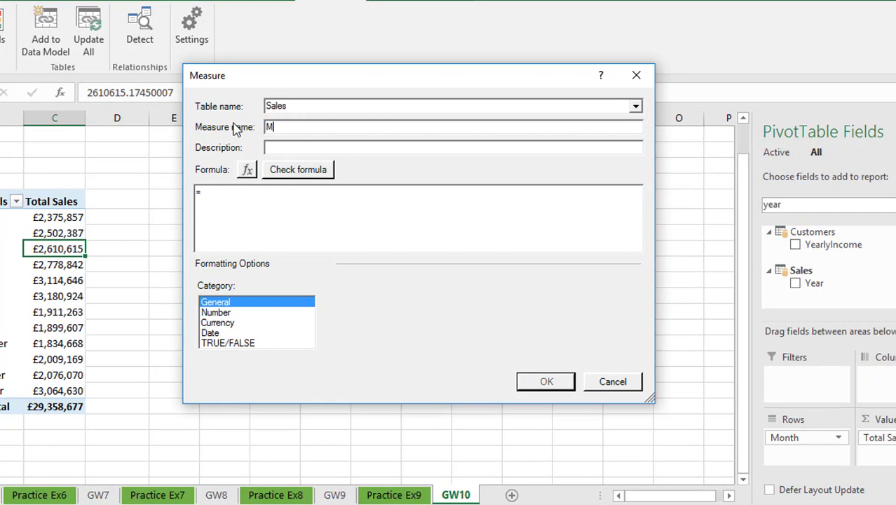
text(onthly Sales (ALL))
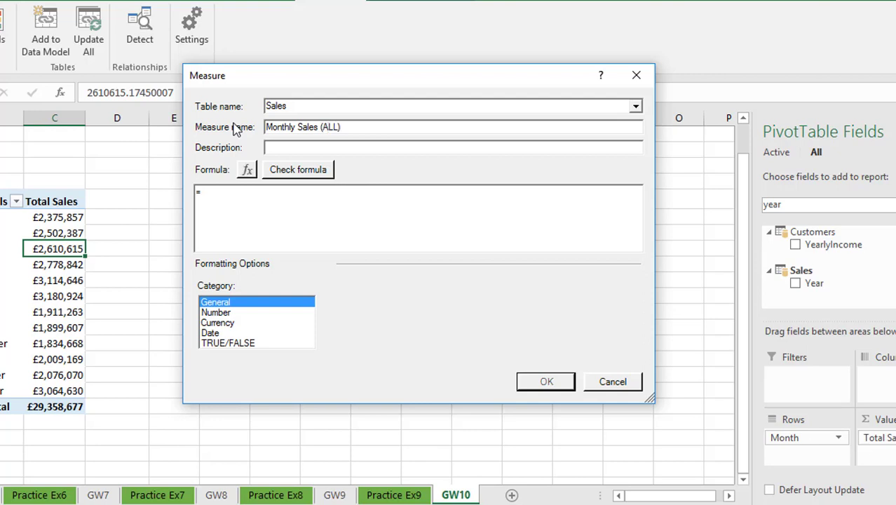
- Begin the measure formula with CALCULATE, using [Total Sales] as the expression
click(214, 196)
text(calc)
key(Tab)
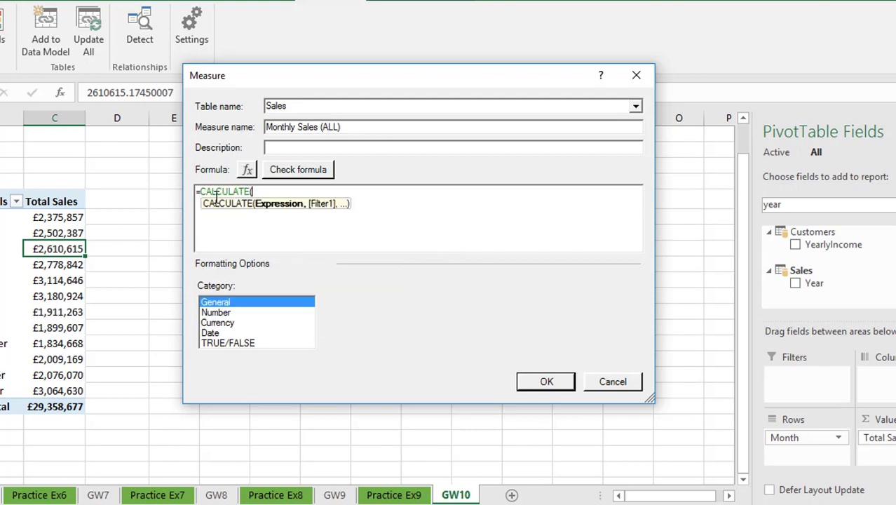
text(totals)
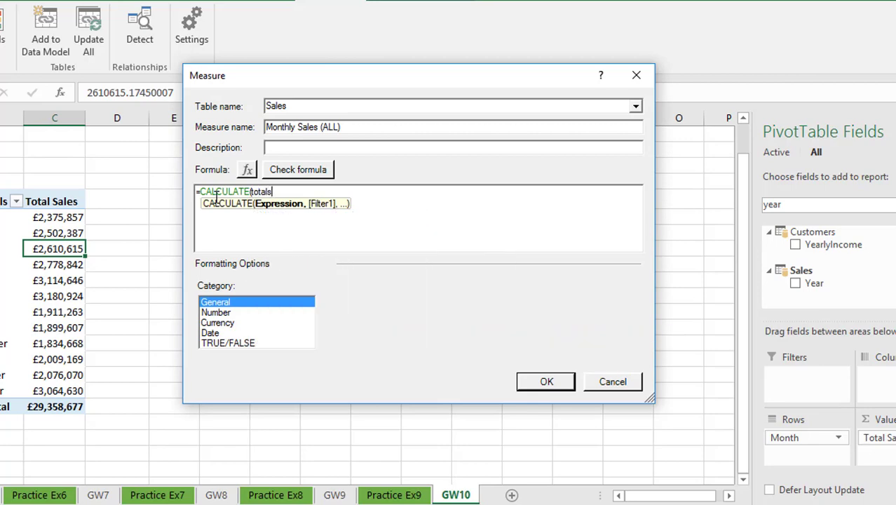
key(BackSpace)
text(sal)
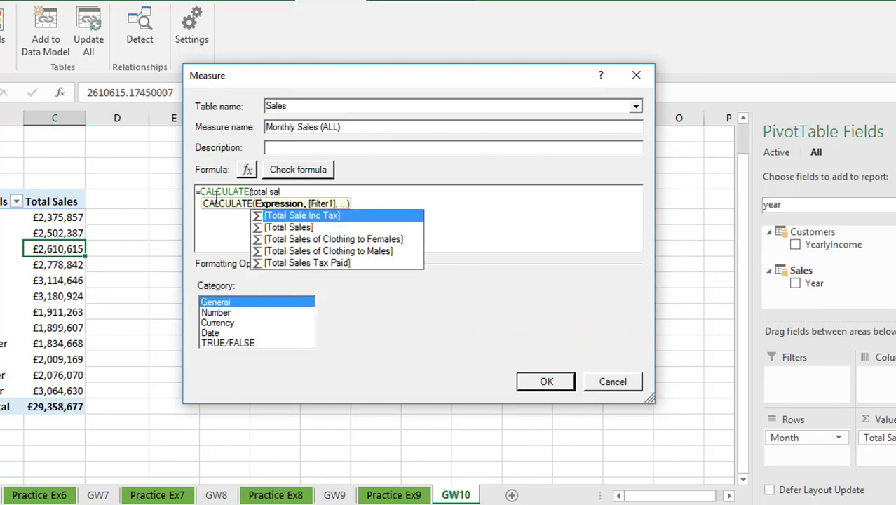
key(Down)
key(Tab)
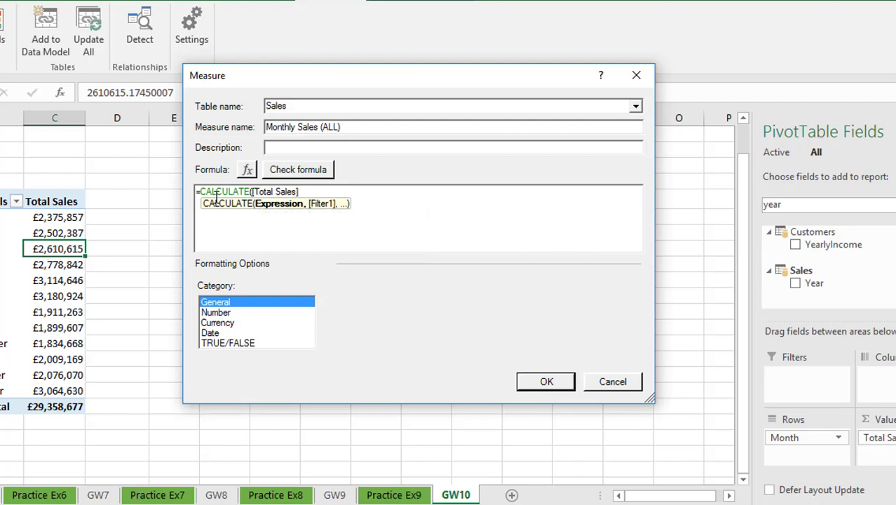
text(, )
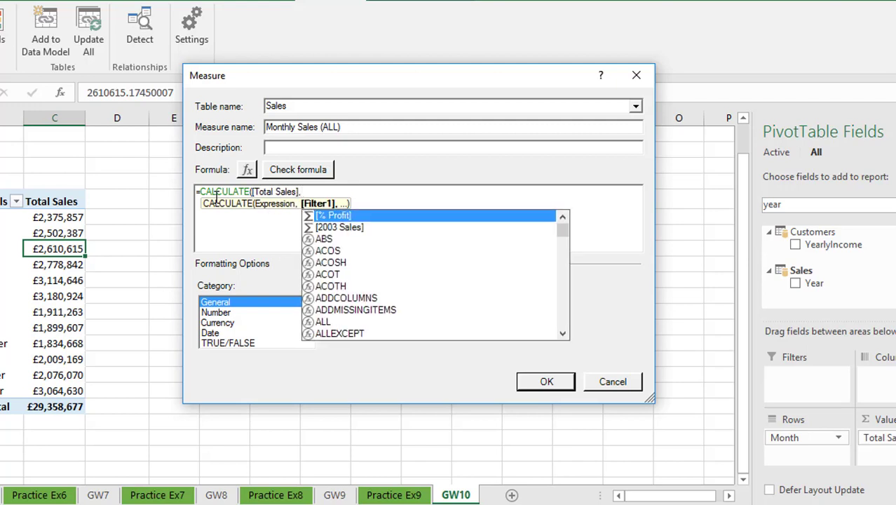
text(ALL)
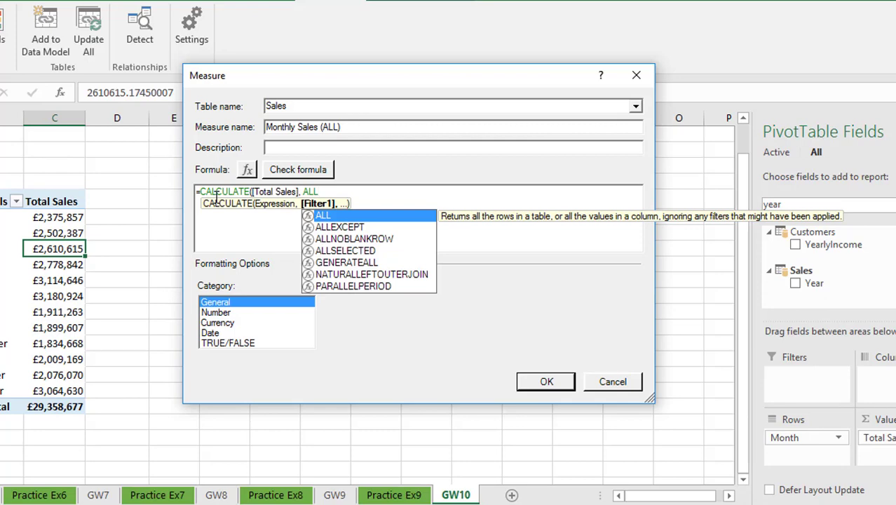
- Complete the CALCULATE formula with the filter argument ALL(Sales[Month])
text(()
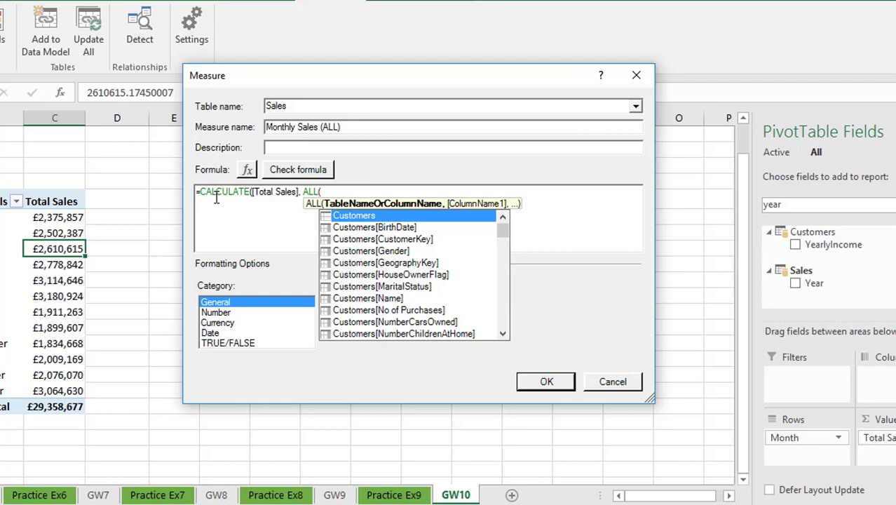
text(SALES)
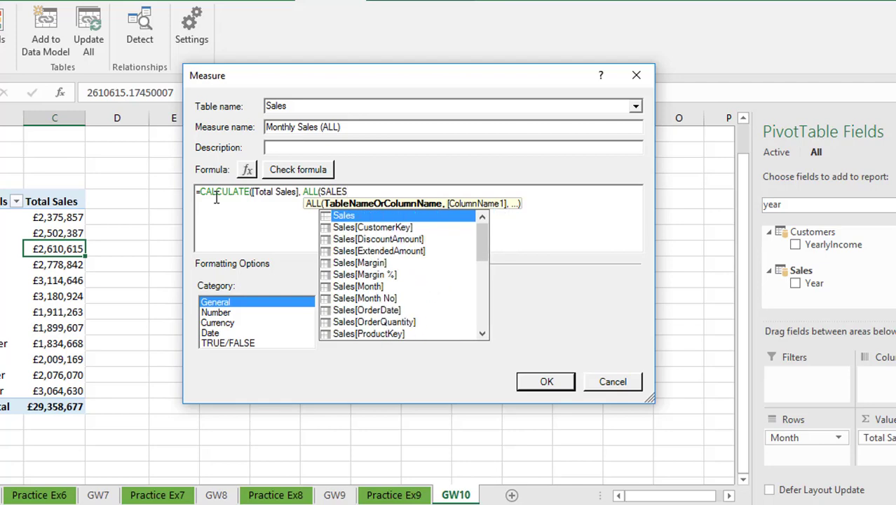
key(Down)
key(Down)
key(Down)
key(Down)
key(Down)
key(Down)
key(Tab)
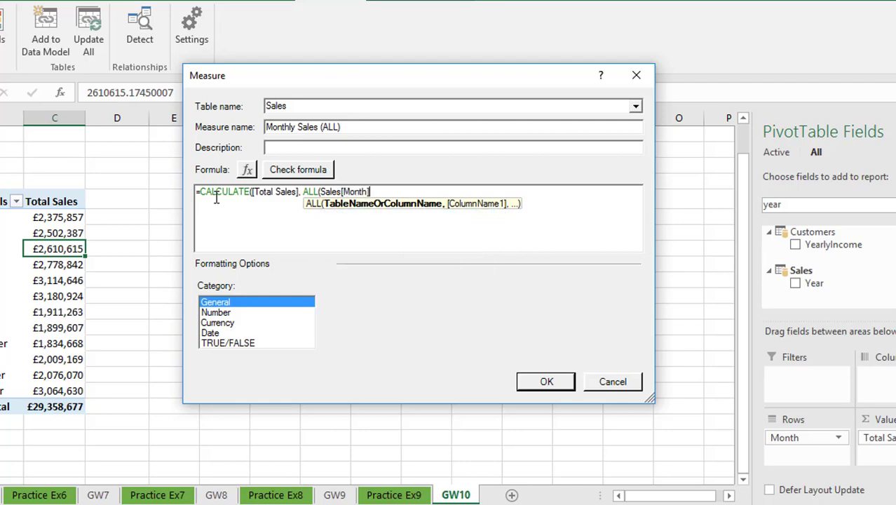
text())
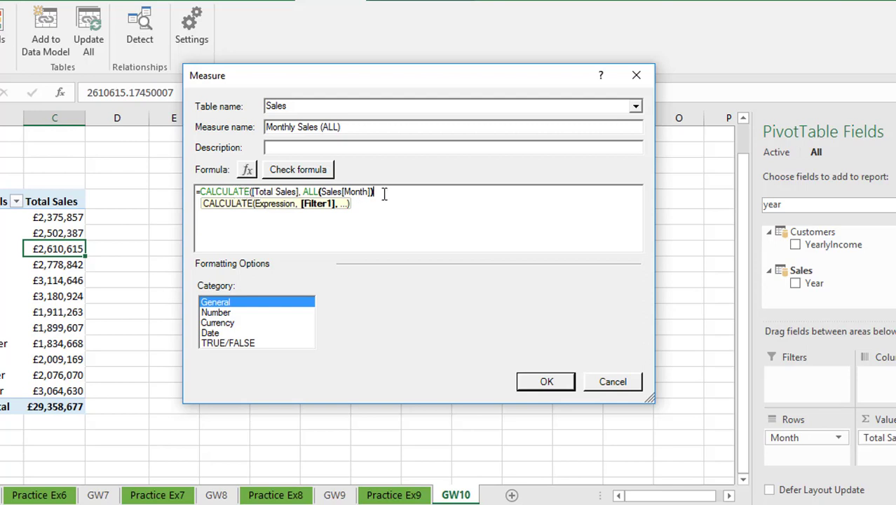
text())
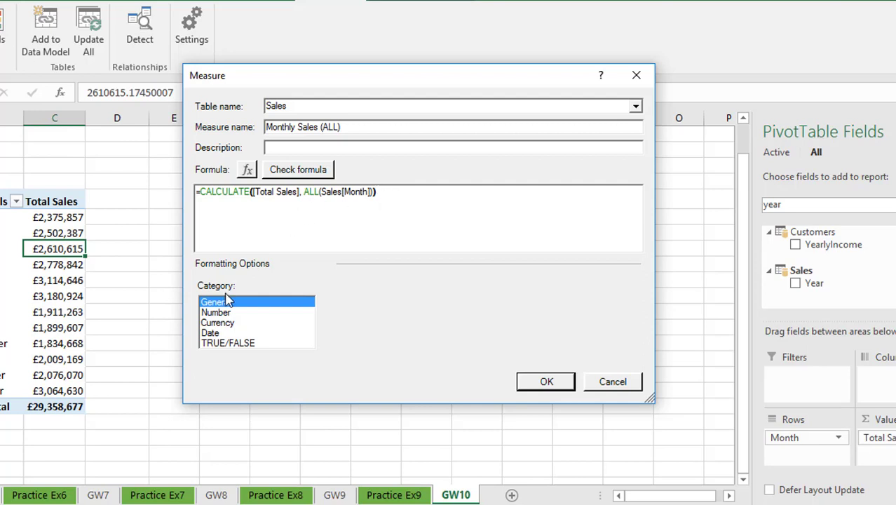
- Format the measure as £ currency with 0 decimal places, check its formula and save it
click(234, 323)
click(461, 327)
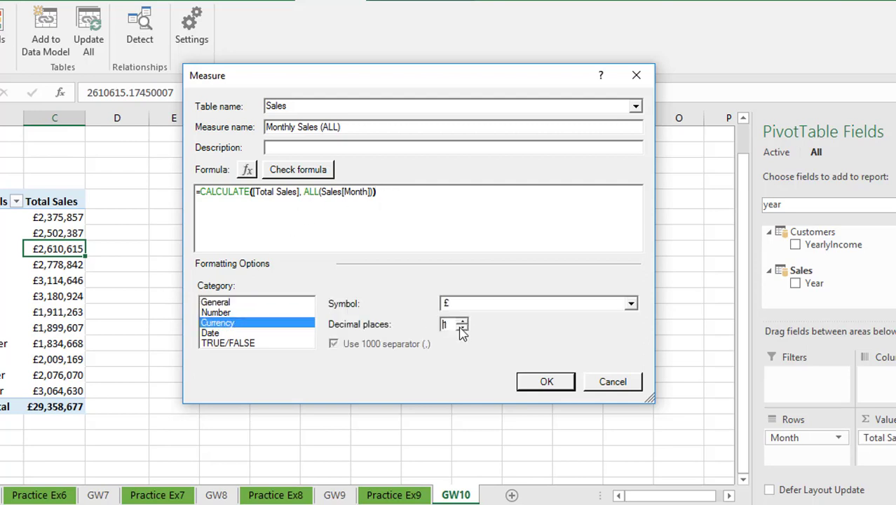
click(462, 327)
click(298, 170)
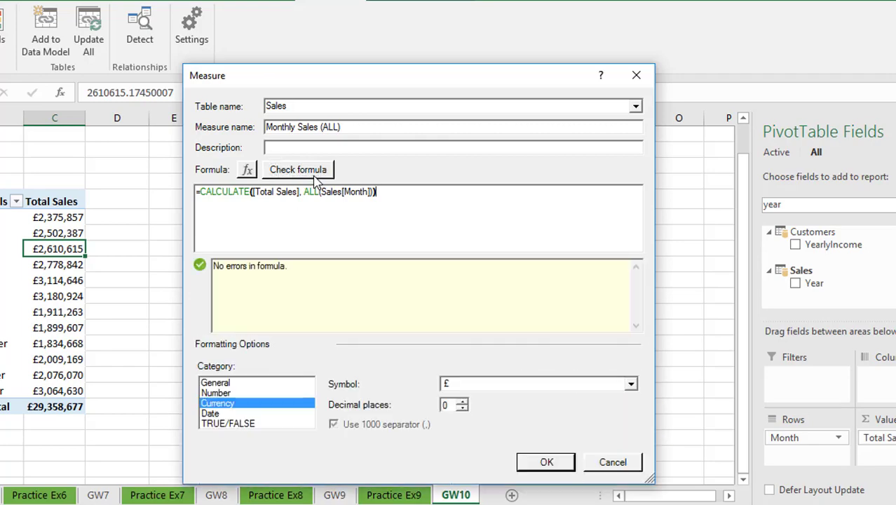
click(542, 461)
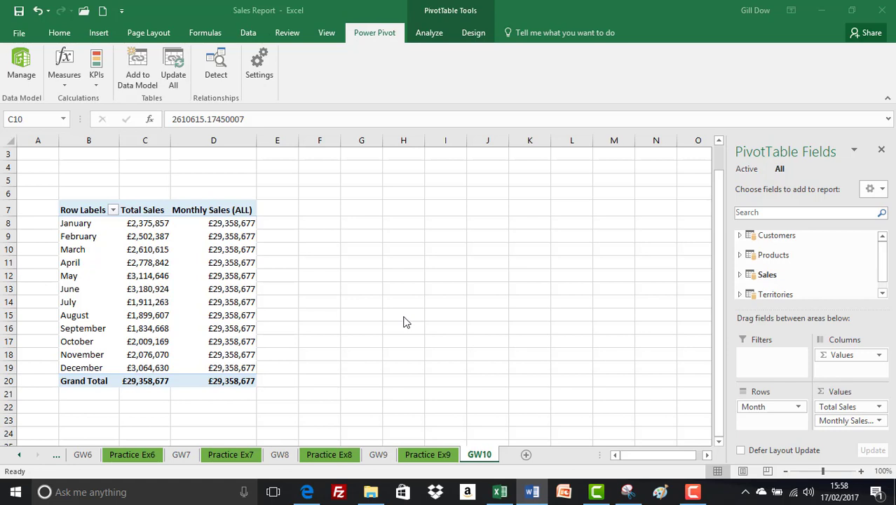
- Start a second new measure and assign it to the Sales table
click(65, 77)
click(76, 99)
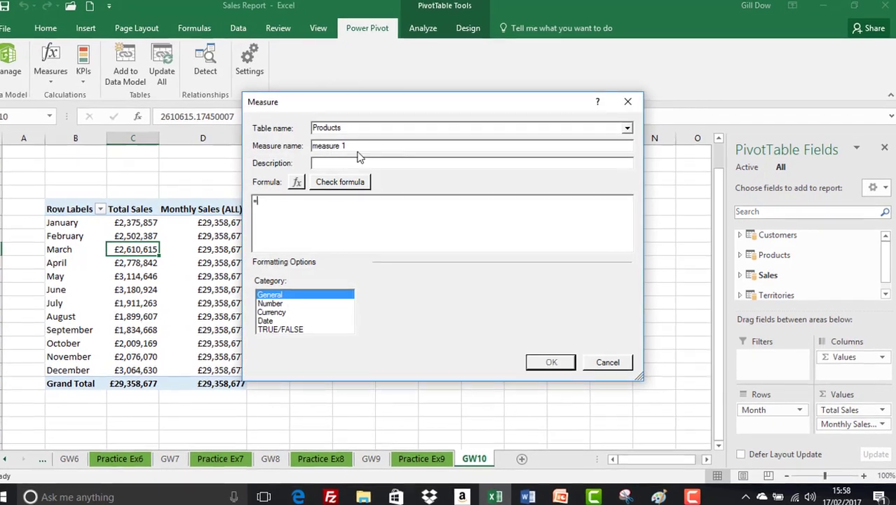
click(627, 127)
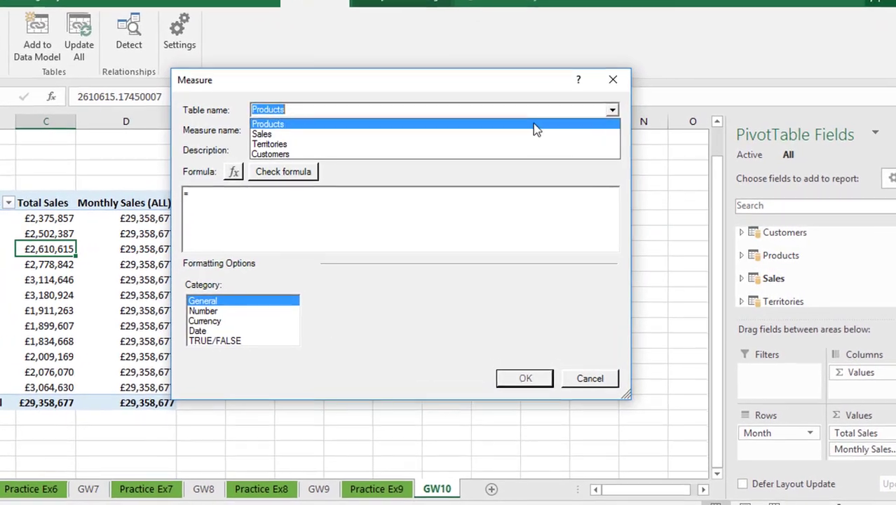
click(509, 134)
- Name the second measure % of ALL Monthly Sales
click(294, 132)
drag(294, 132, 188, 131)
text(%)
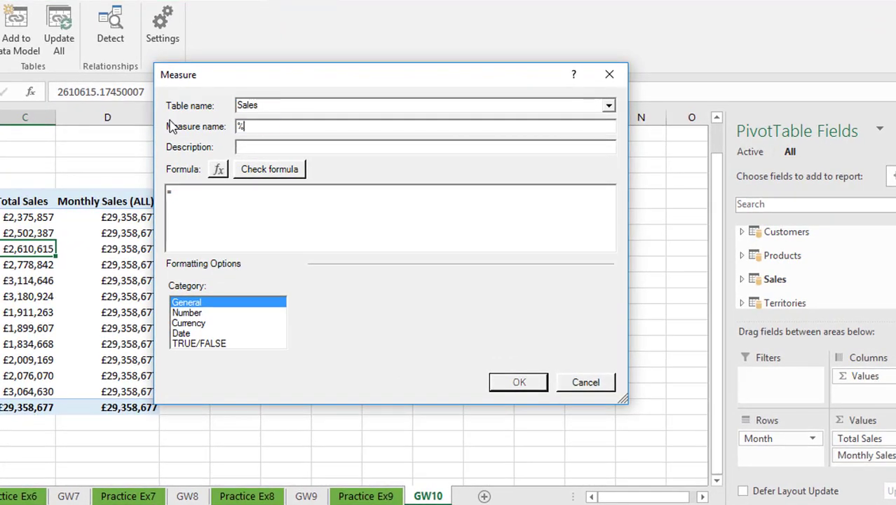
text( of ALL Monthly Sales)
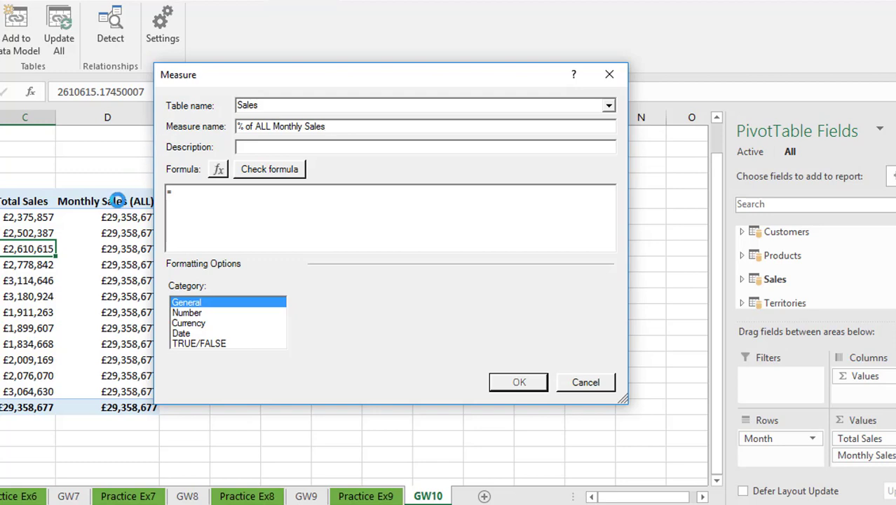
- Enter the formula =[Total Sales] / [Monthly Sales (ALL)] for the percentage measure
click(194, 194)
text(total)
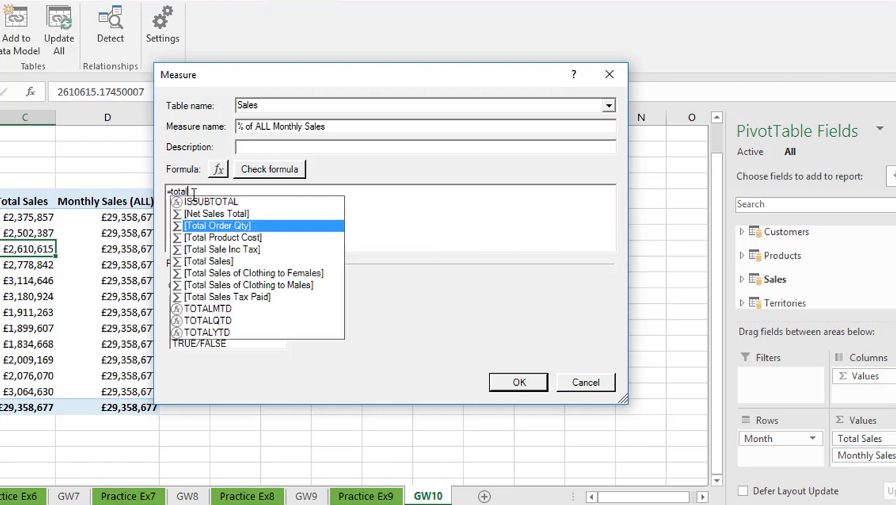
double_click(212, 262)
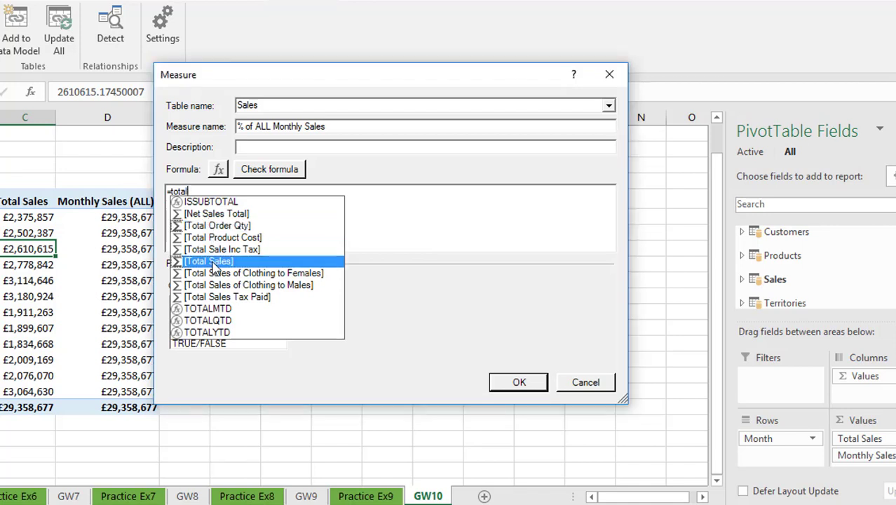
text(/)
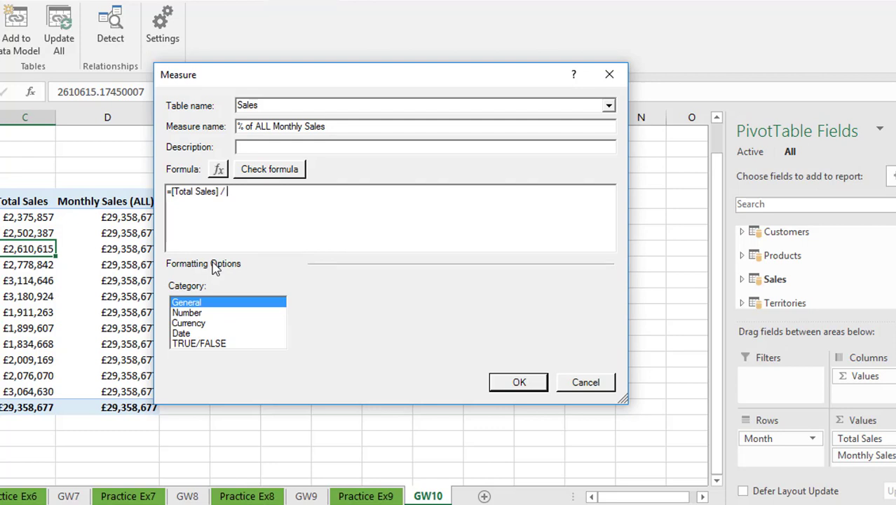
text( mona)
text(hly)
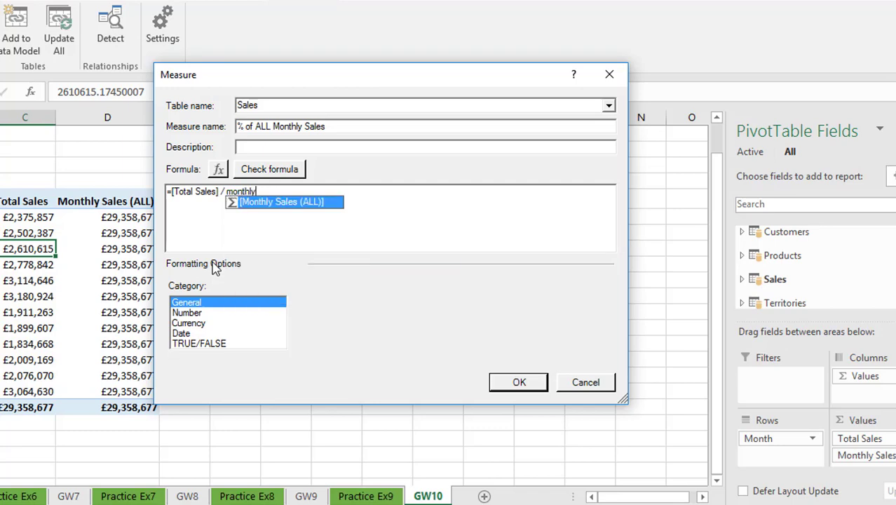
key(Tab)
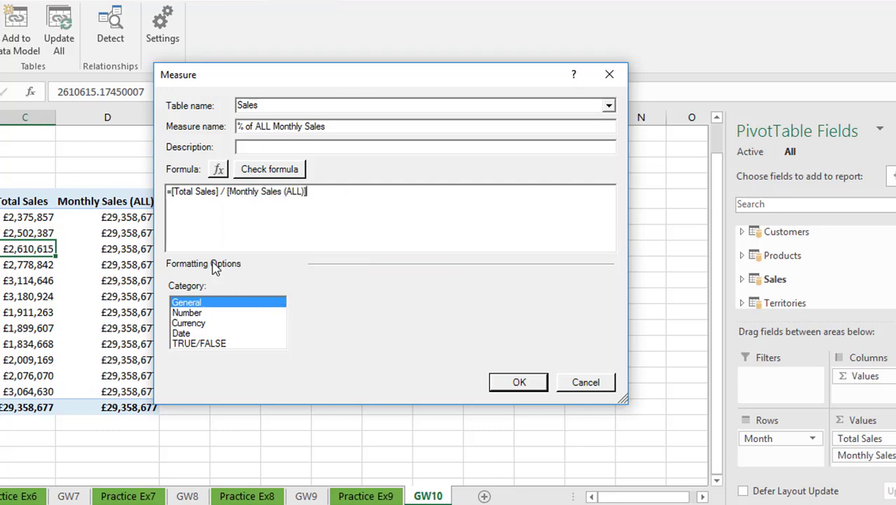
- Format the measure as a percentage number with 1 decimal place and save it
click(201, 313)
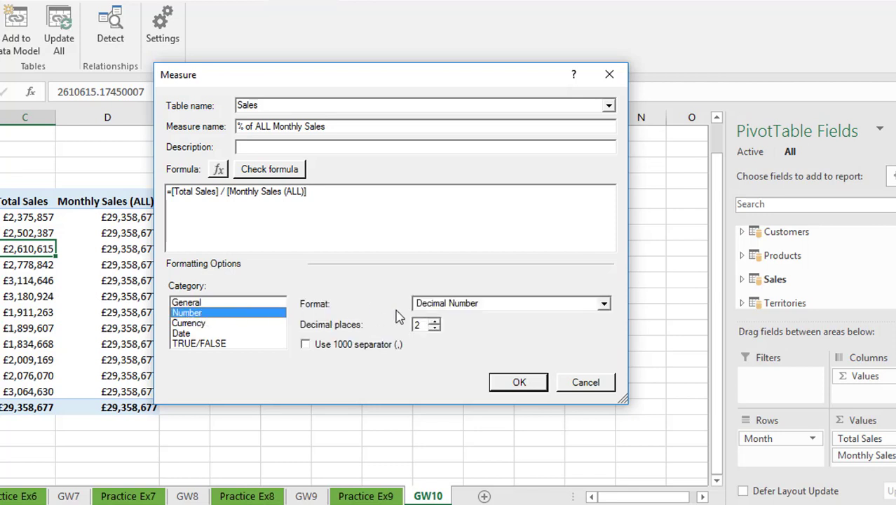
click(481, 303)
click(455, 341)
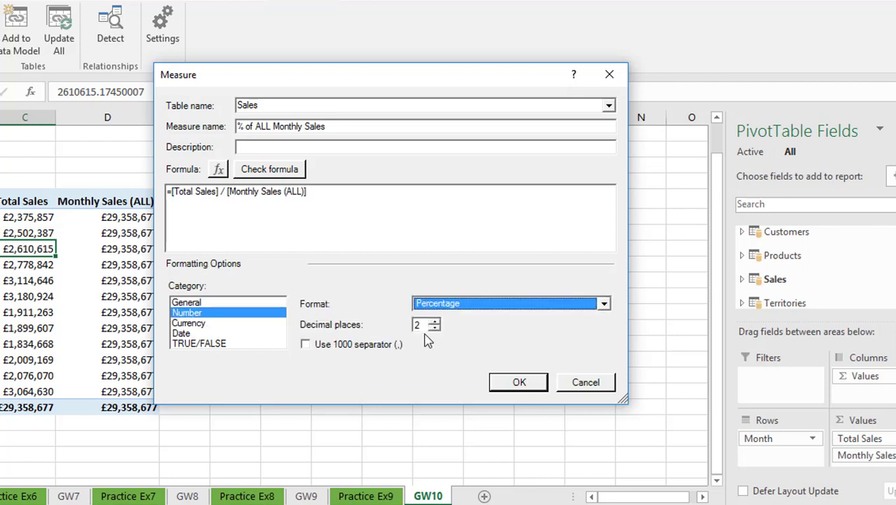
click(435, 327)
click(517, 382)
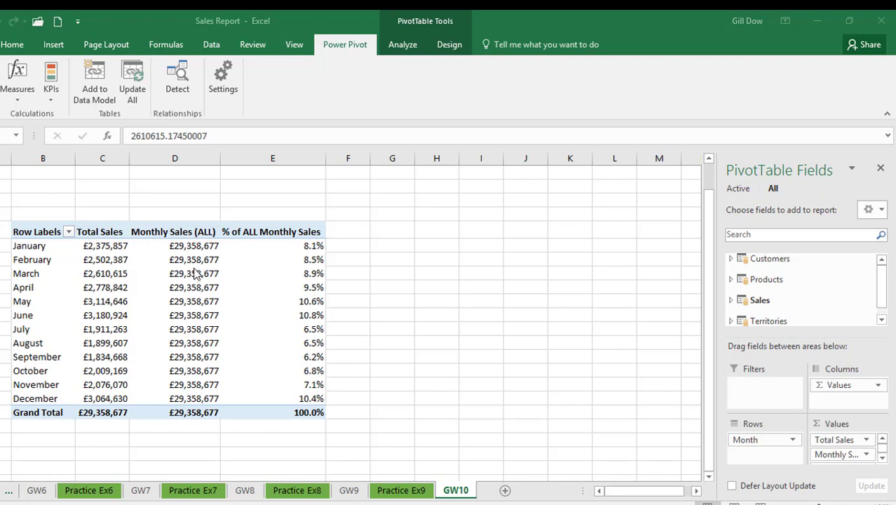
- Remove the Monthly Sales (ALL) measure from the PivotTable's values
click(193, 247)
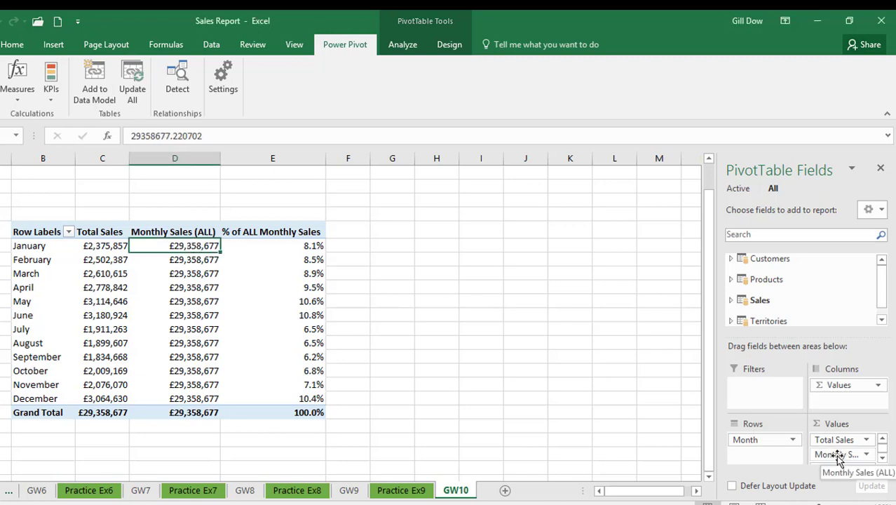
drag(838, 455, 635, 375)
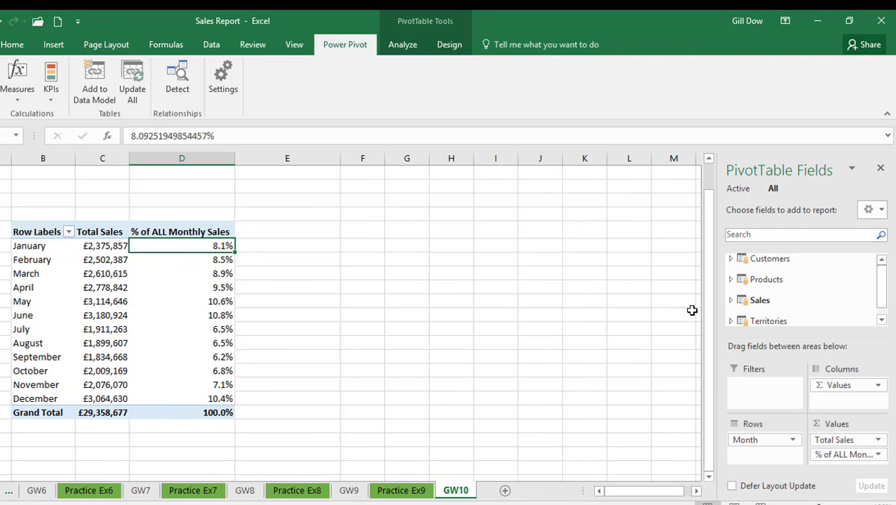
- Search the field list for year and add the Sales table's Year field as a slicer
click(750, 236)
text(year)
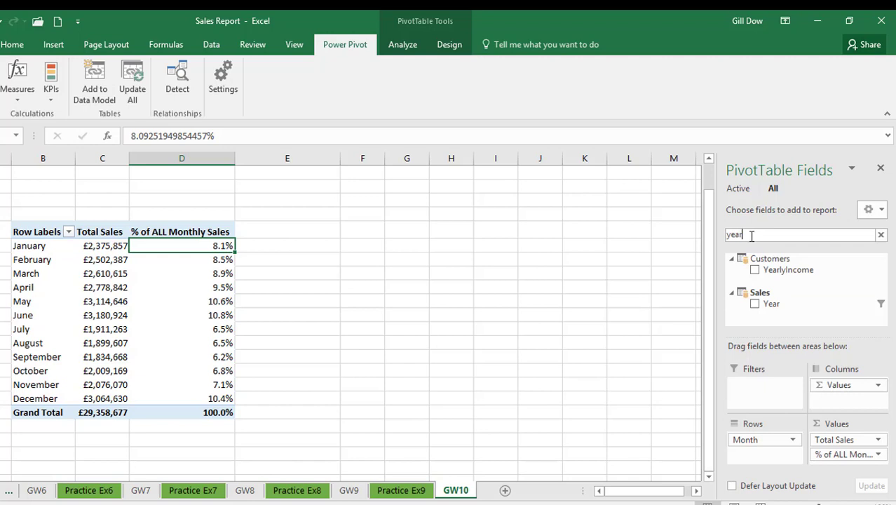
right_click(778, 304)
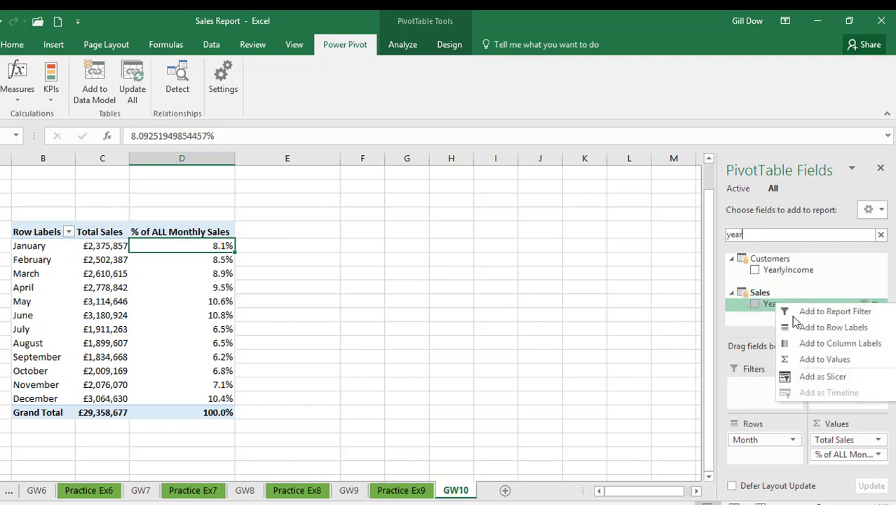
click(816, 376)
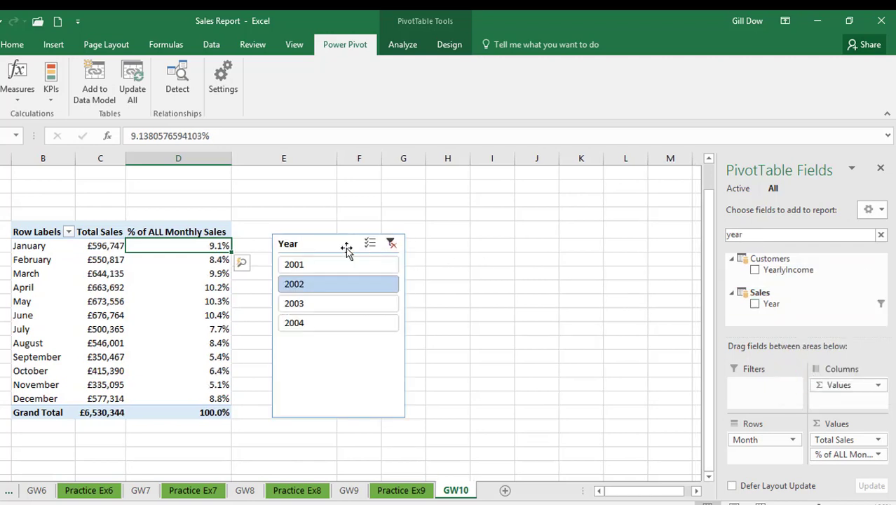
- Move the Year slicer above the PivotTable and resize it to a short strip matching the table's width
drag(346, 245, 70, 190)
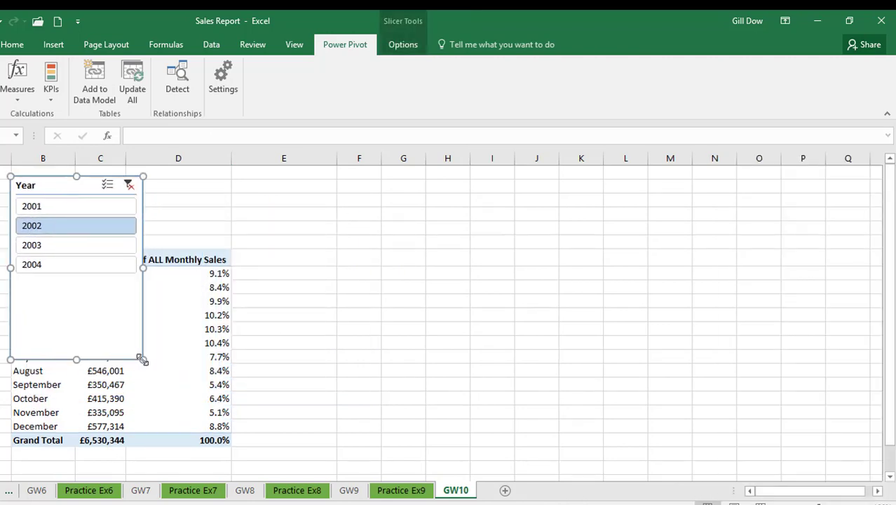
drag(225, 225, 230, 240)
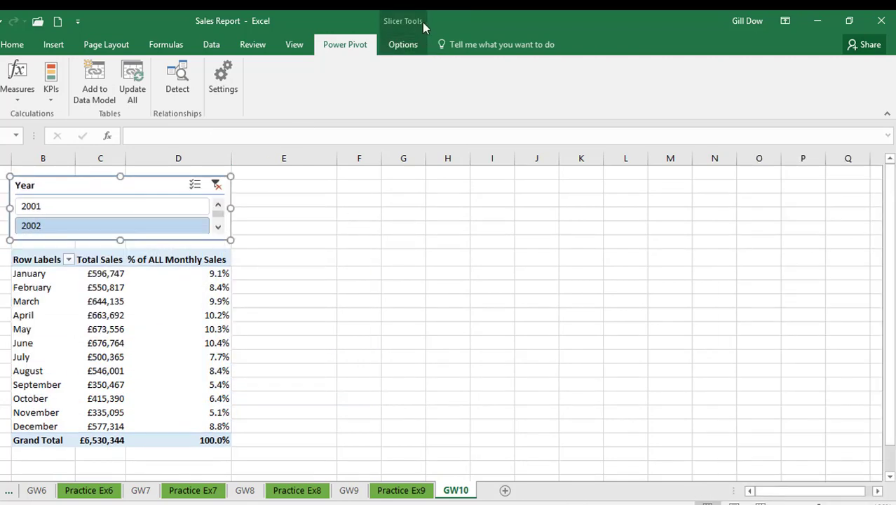
- Arrange the Year slicer's buttons in 4 columns and reduce its height slightly to clear the PivotTable header
click(405, 45)
click(680, 62)
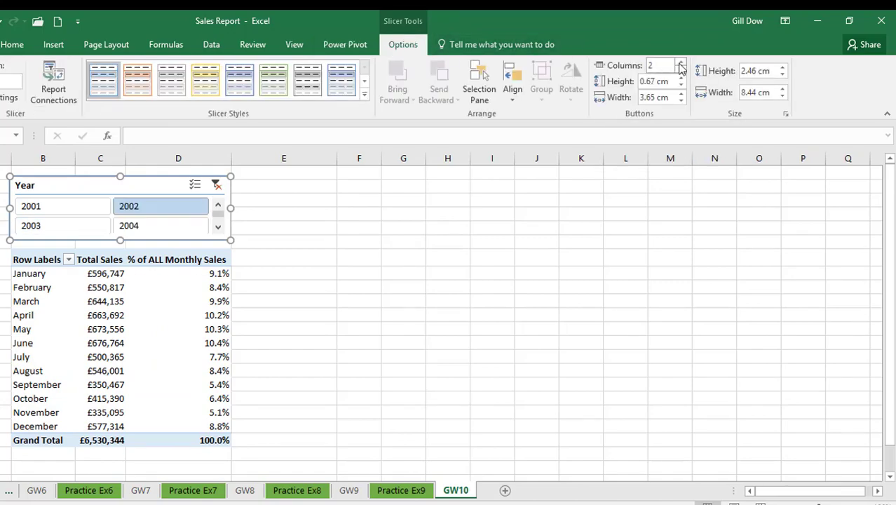
click(680, 62)
click(680, 62)
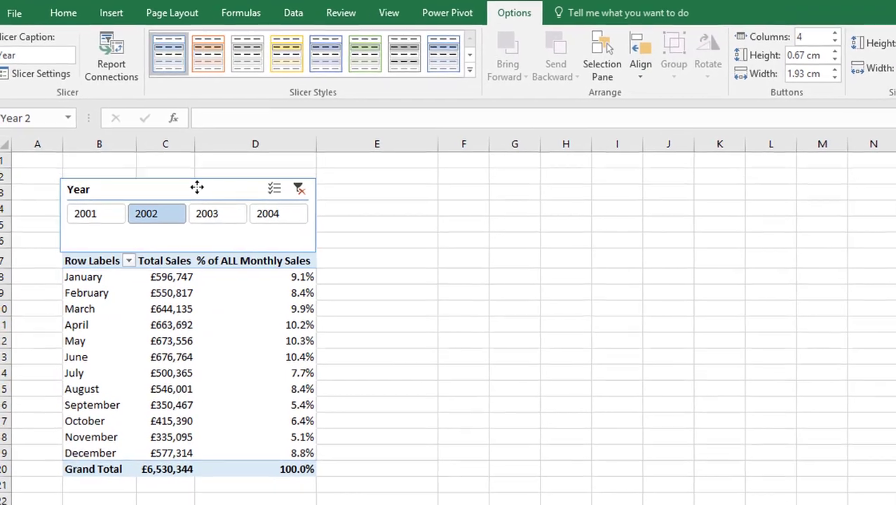
drag(194, 248, 195, 236)
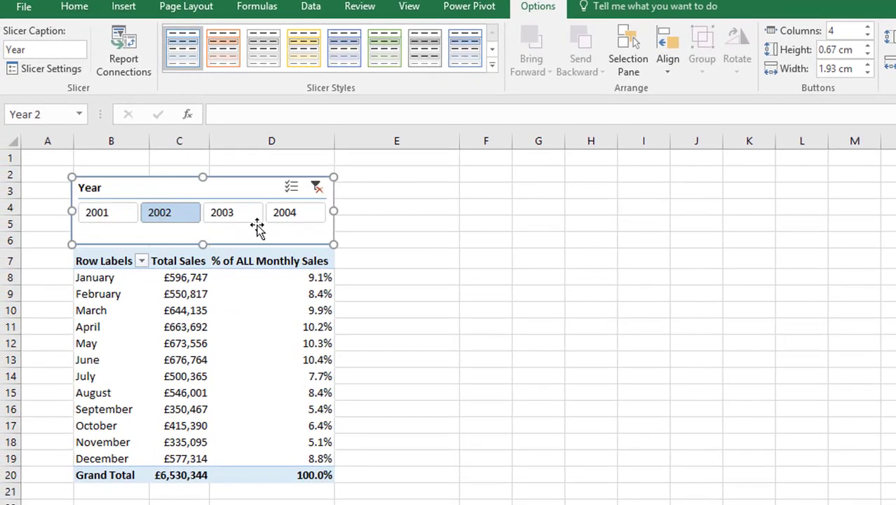
- Filter the monthly PivotTable by the different years in turn with the slicer, ending on 2004
click(112, 215)
click(160, 214)
click(221, 216)
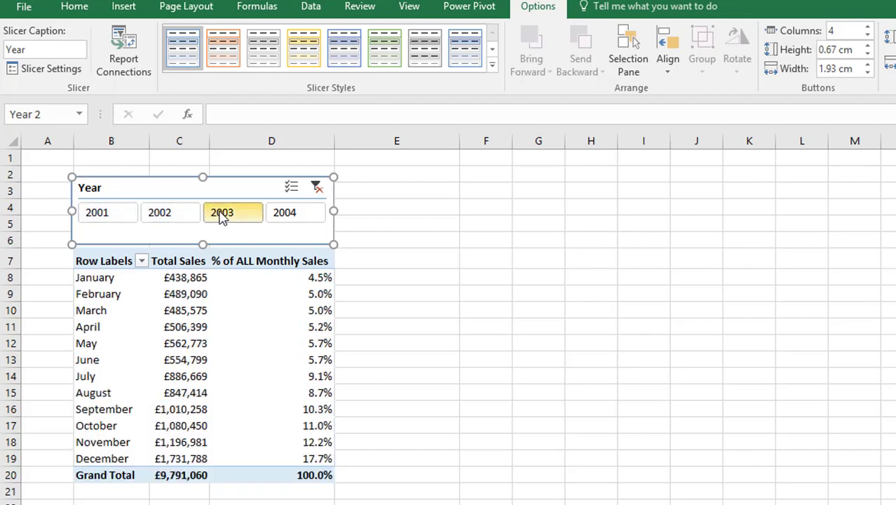
click(287, 216)
click(126, 218)
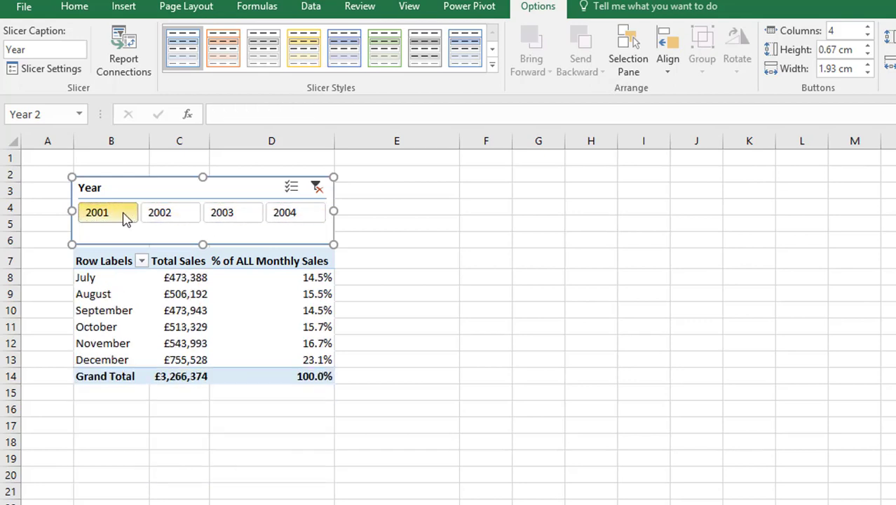
click(163, 221)
click(235, 217)
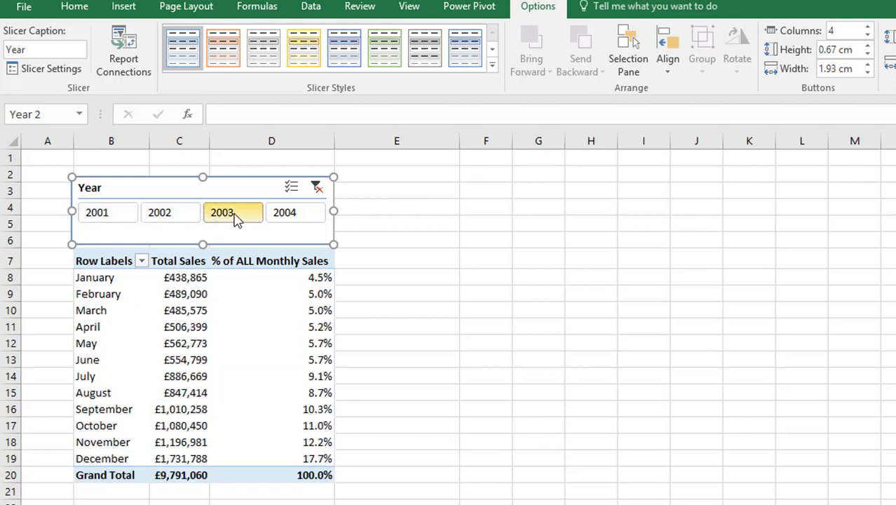
click(271, 215)
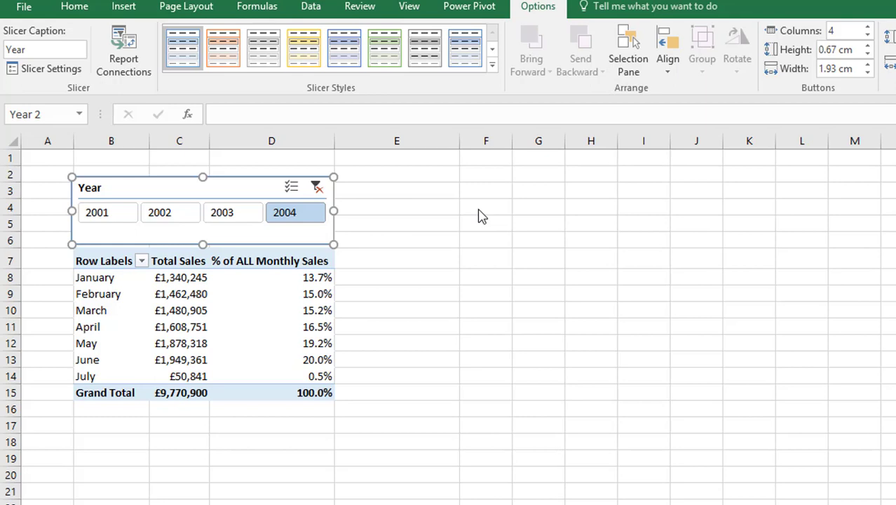
- Insert a new PivotTable from the workbook's Data Model at cell F7 of the existing GW10 worksheet
click(478, 252)
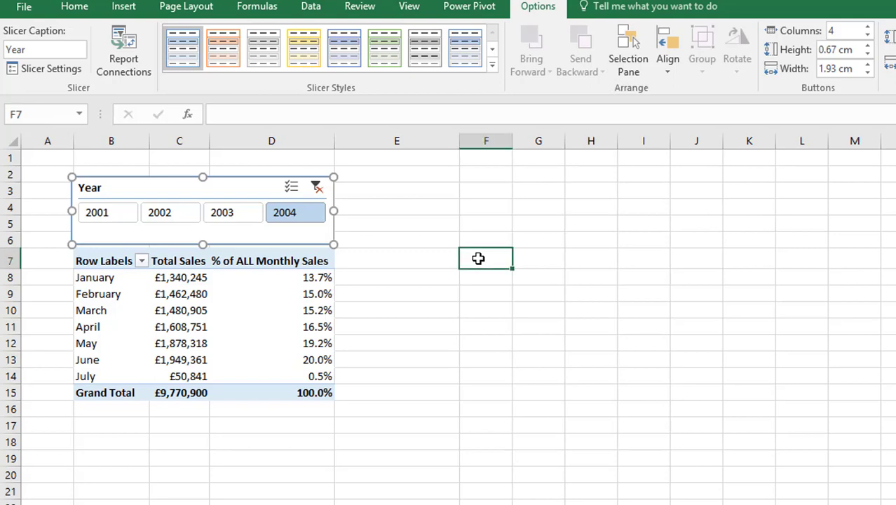
click(130, 8)
click(28, 50)
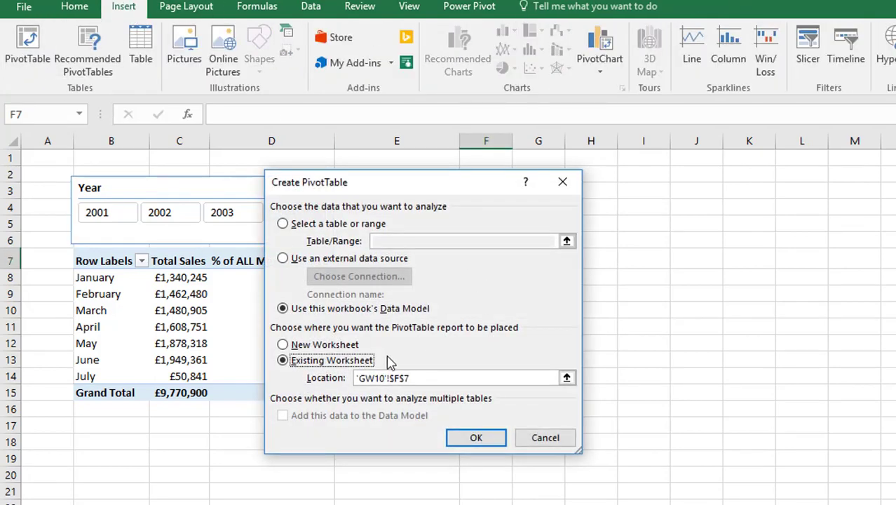
click(464, 433)
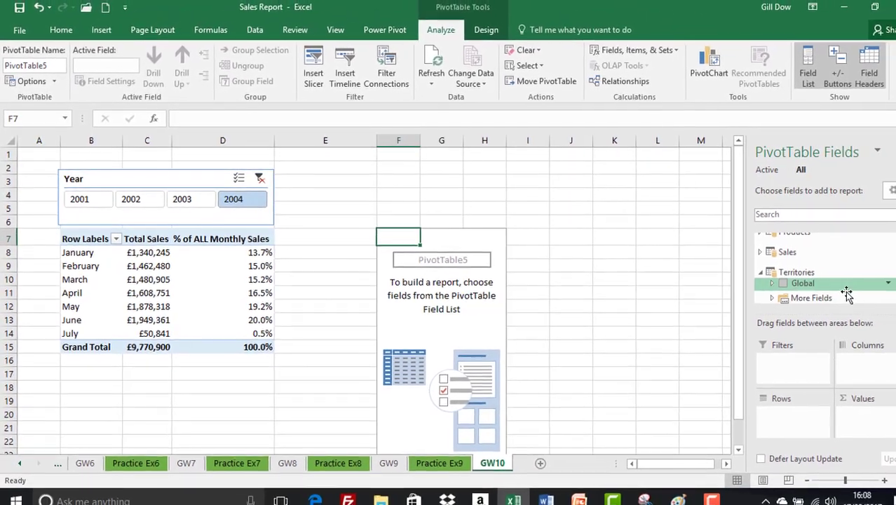
- Add the Country field from the Territories table to the new PivotTable's rows
scroll(847, 294, down, 1)
click(772, 298)
drag(799, 246, 769, 410)
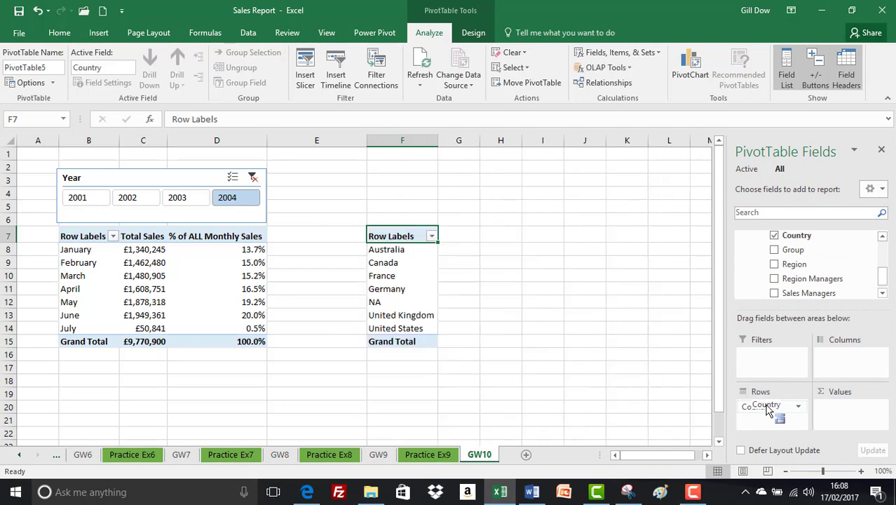
- Search the field list for total sale and add the Total Sales measure to the new PivotTable's values
click(766, 213)
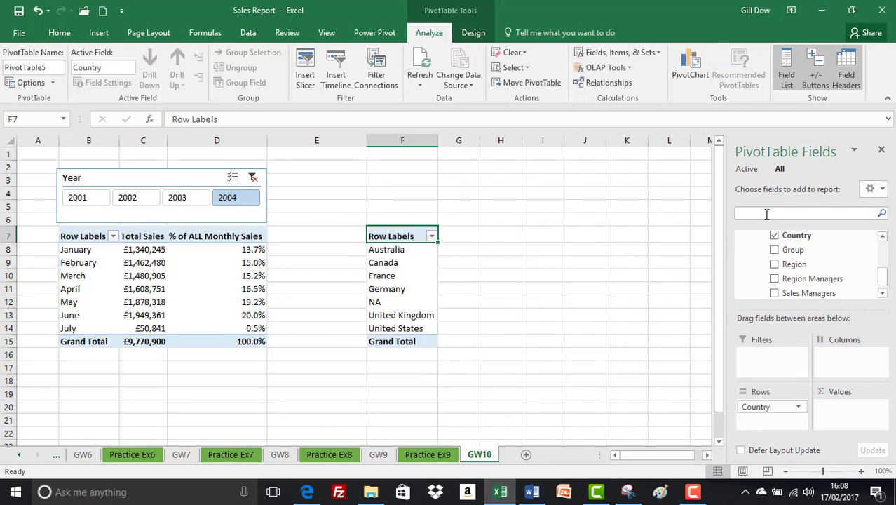
text(total)
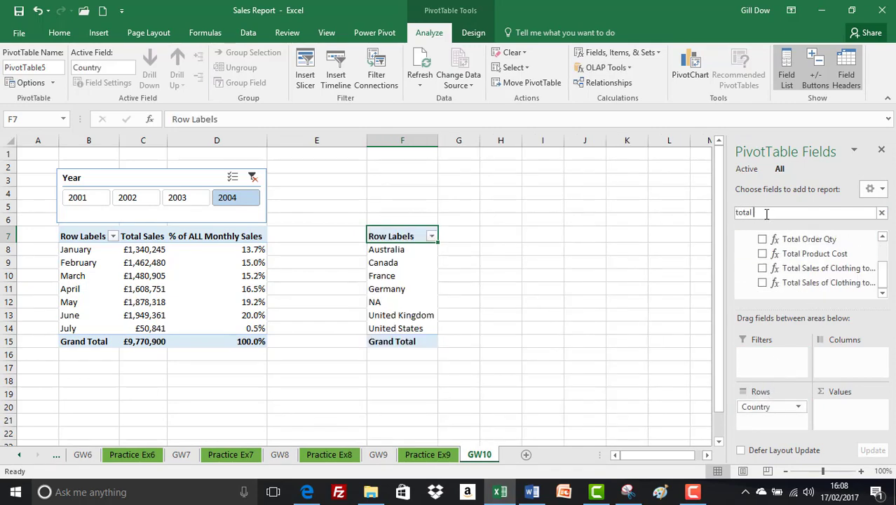
text( sale)
drag(806, 240, 844, 412)
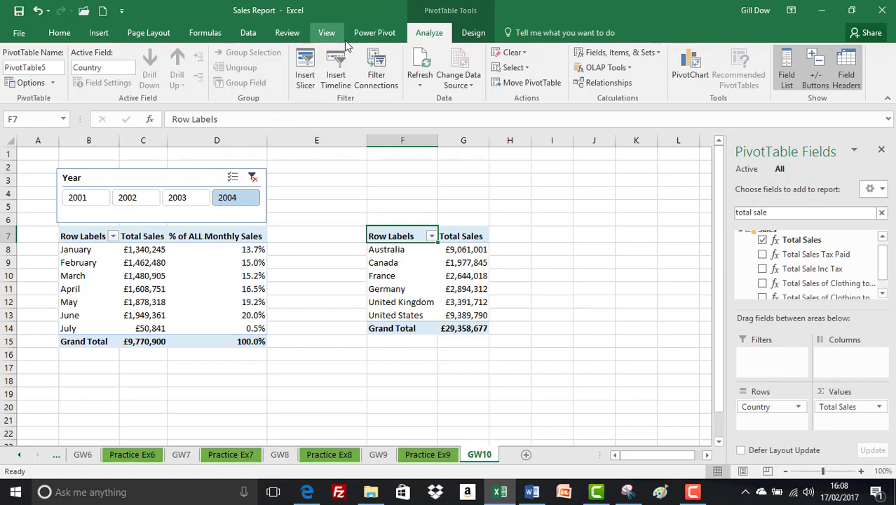
- Start a new measure in the Sales table and name it Total ALL Global Sales
click(372, 33)
click(64, 71)
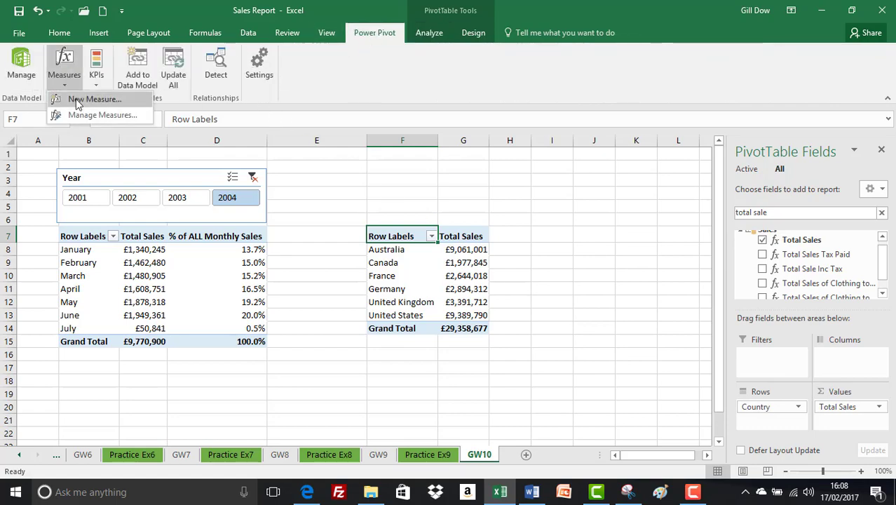
click(78, 102)
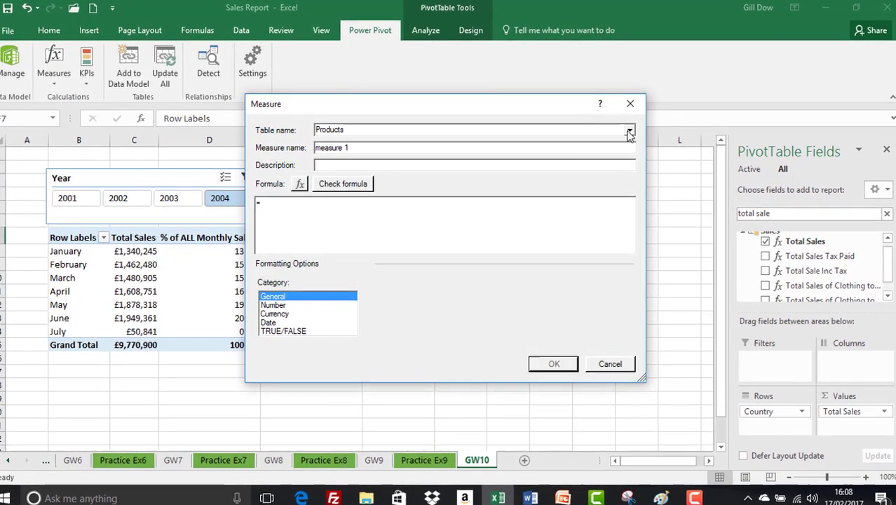
click(629, 132)
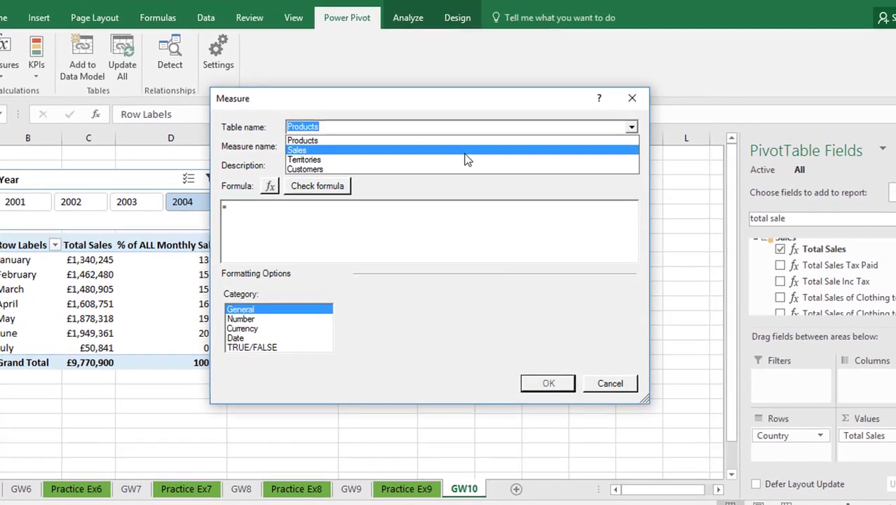
click(465, 151)
key(Tab)
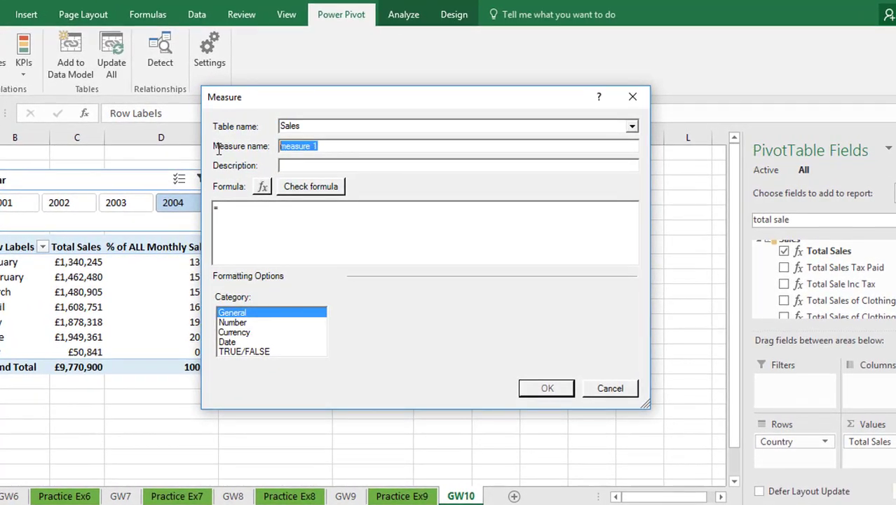
text(Total ALL Global Sale)
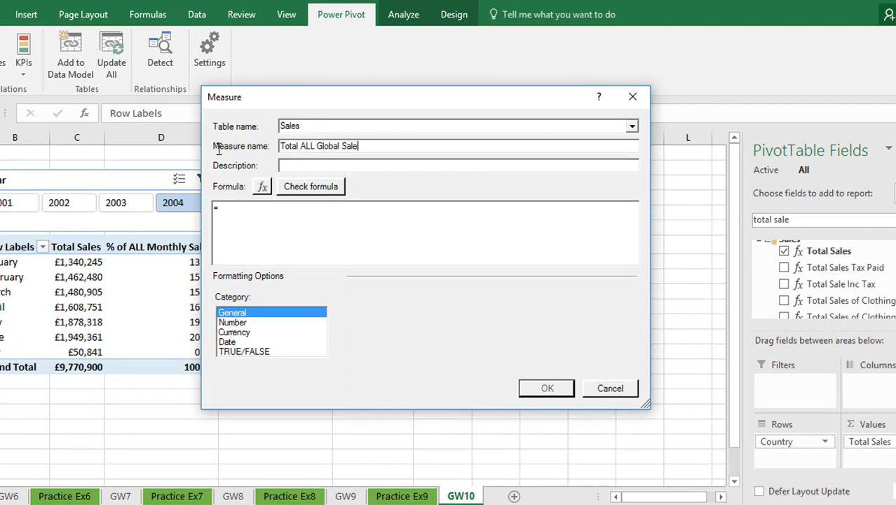
- Enter the formula =CALCULATE([Total Sales], ALL(Territories[Country])) for the Total ALL Global Sales measure
text(CALCULATE()
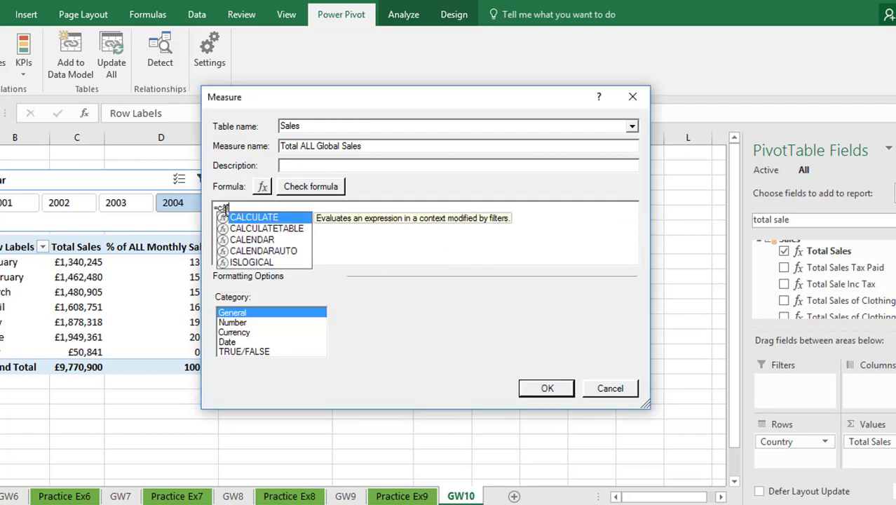
text(total sales)
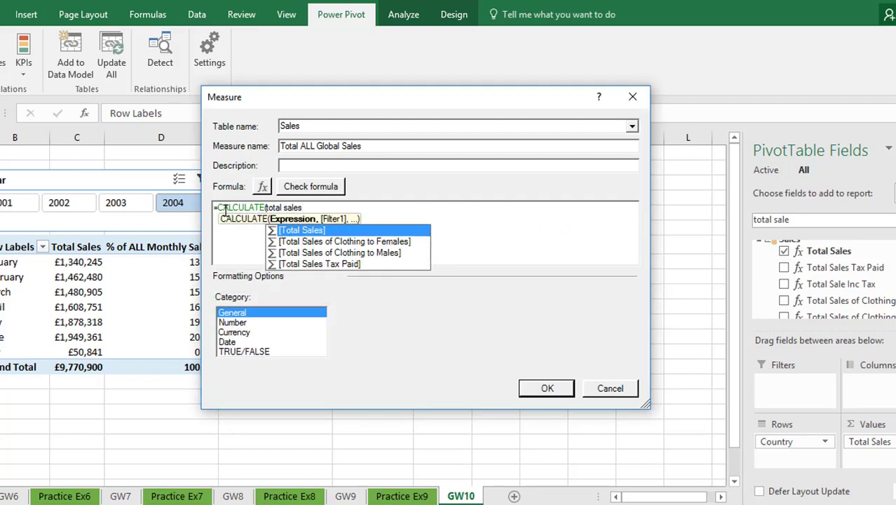
key(Tab)
text(, a)
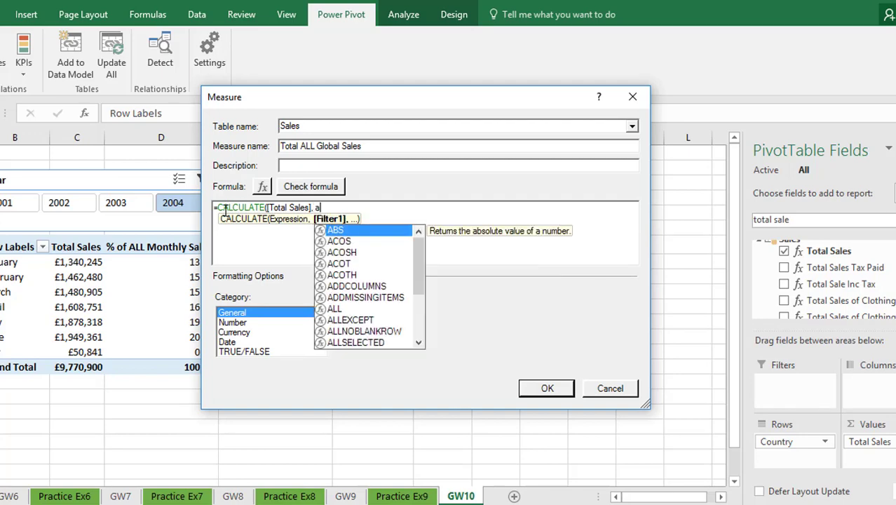
text(ll)
key(Tab)
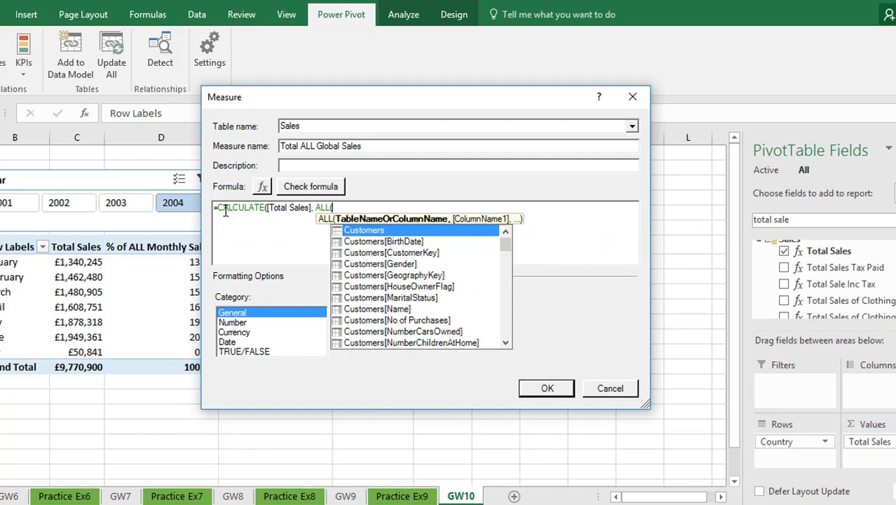
text(te)
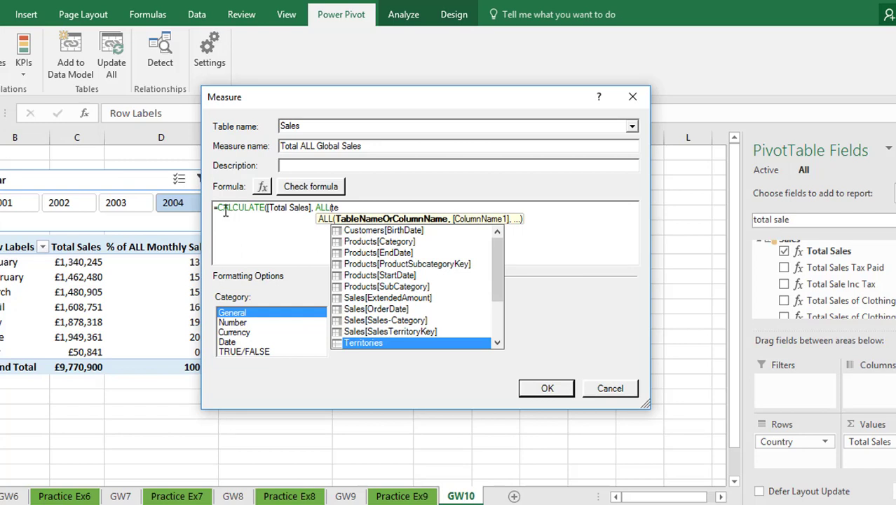
text(rritori)
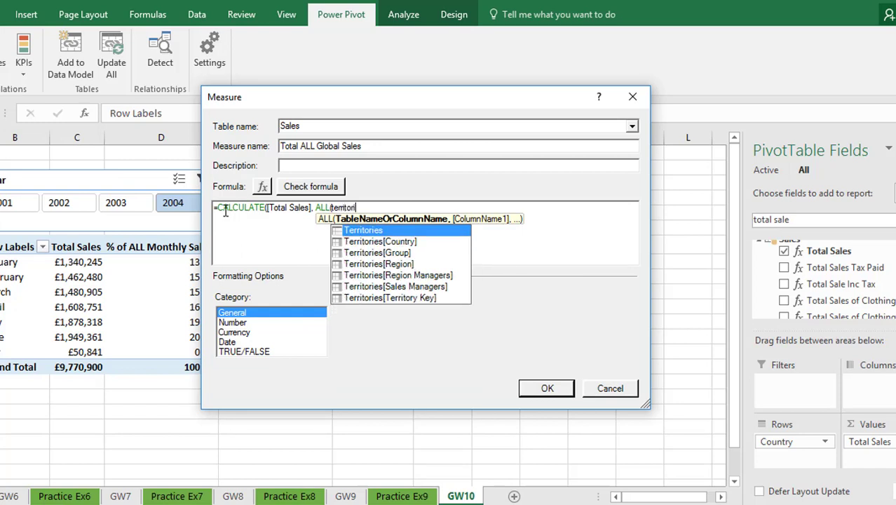
text(es)
key(Down)
key(Tab)
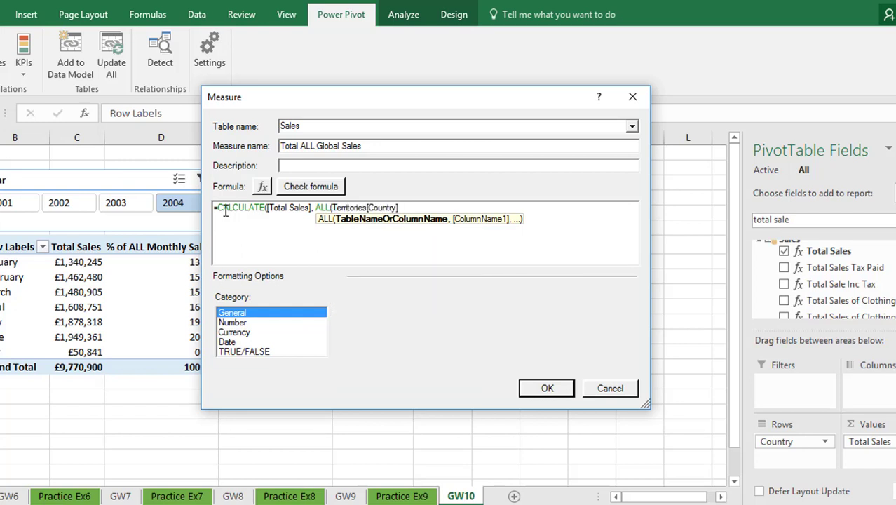
text()))
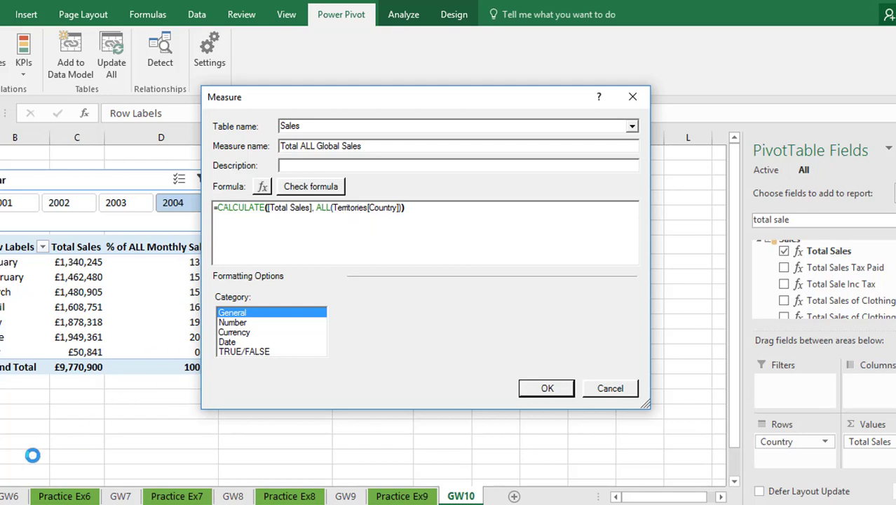
- Format the Total ALL Global Sales measure as £ currency with no decimal places and create it
click(233, 333)
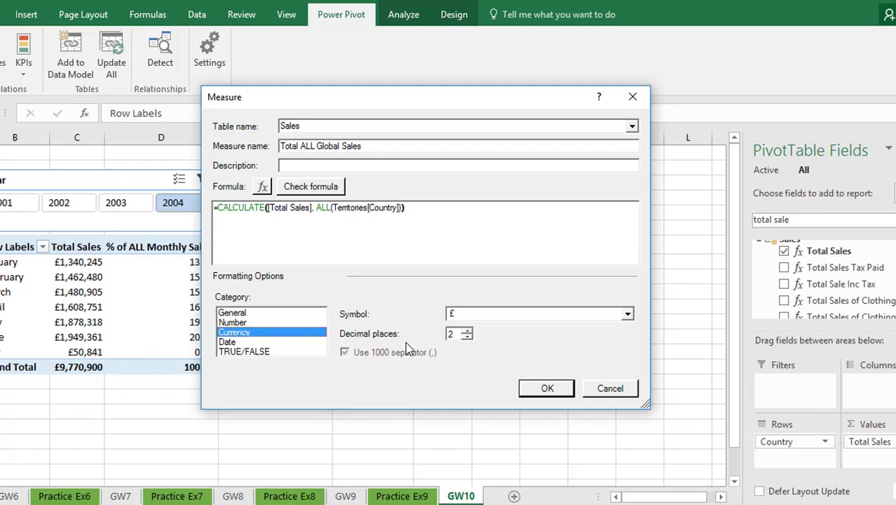
click(466, 337)
click(466, 337)
click(539, 390)
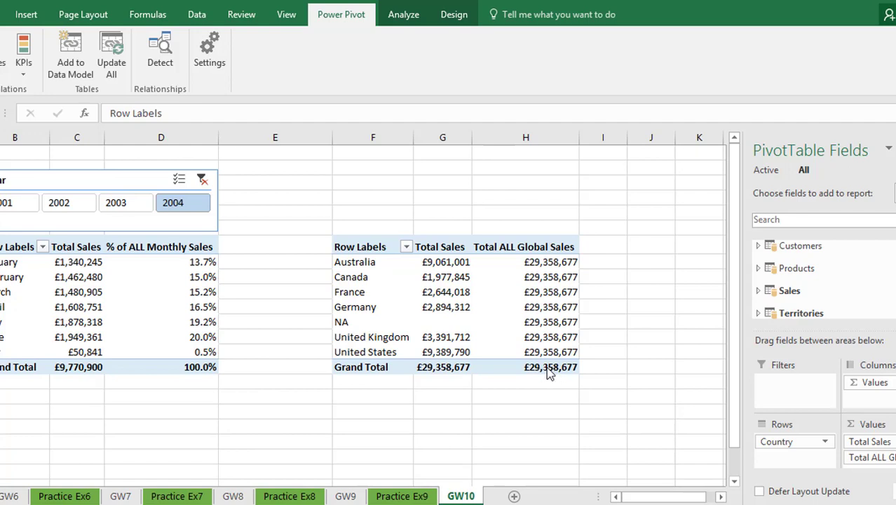
- Start another new measure in the Sales table and name it % of ALL Global Sales
click(535, 306)
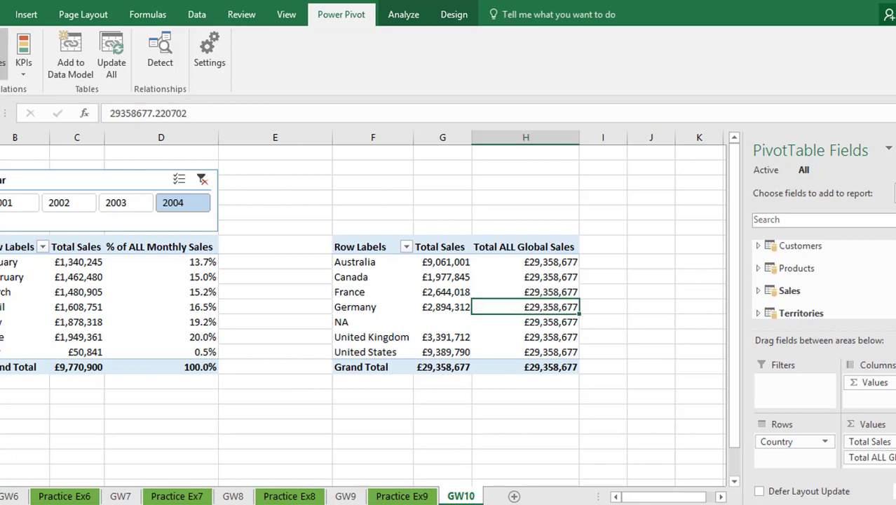
click(4, 63)
click(26, 90)
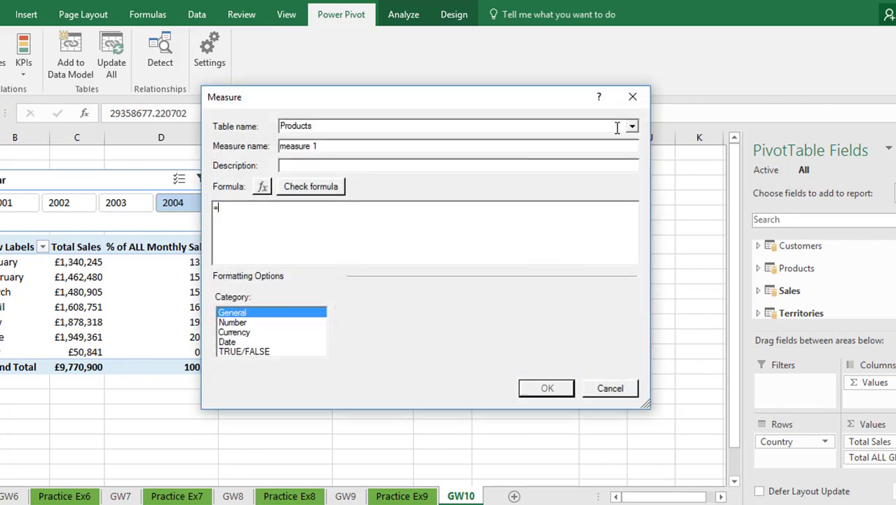
click(631, 126)
click(442, 146)
key(Tab)
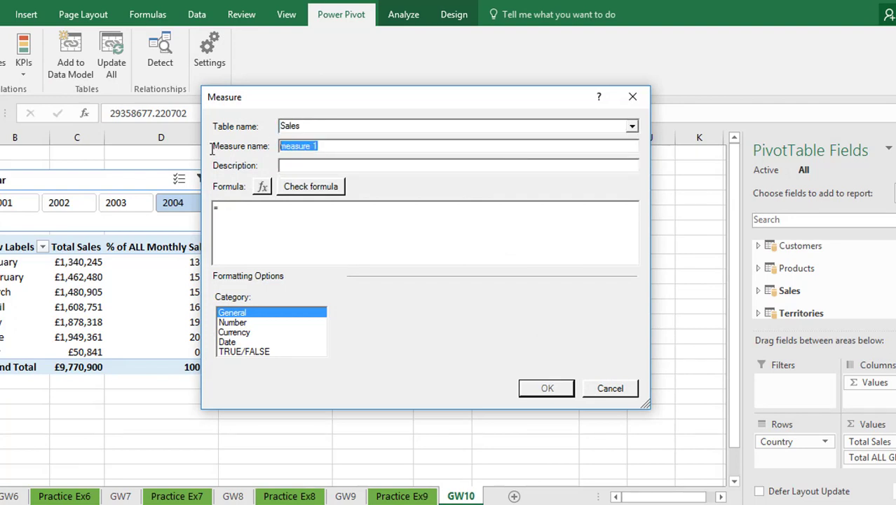
text(&)
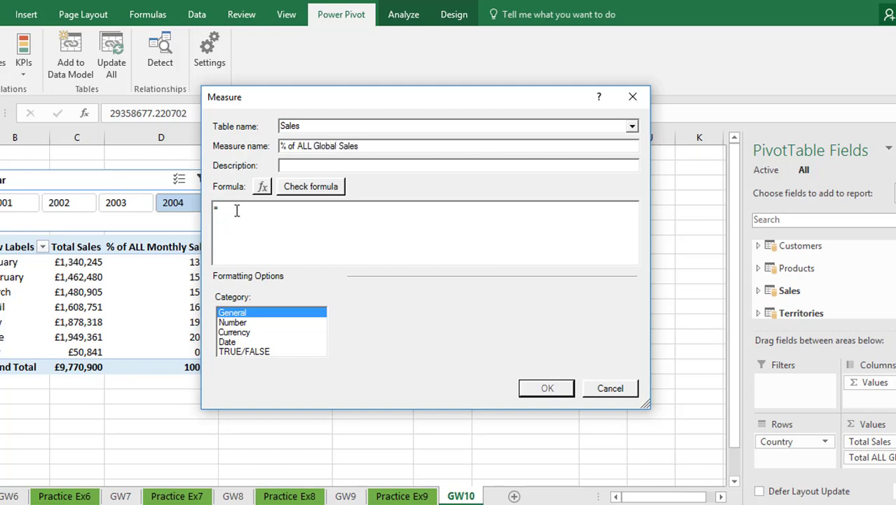
- Enter the formula =[Total Sales] / [Total ALL Global Sales] for the % of ALL Global Sales measure
text(total)
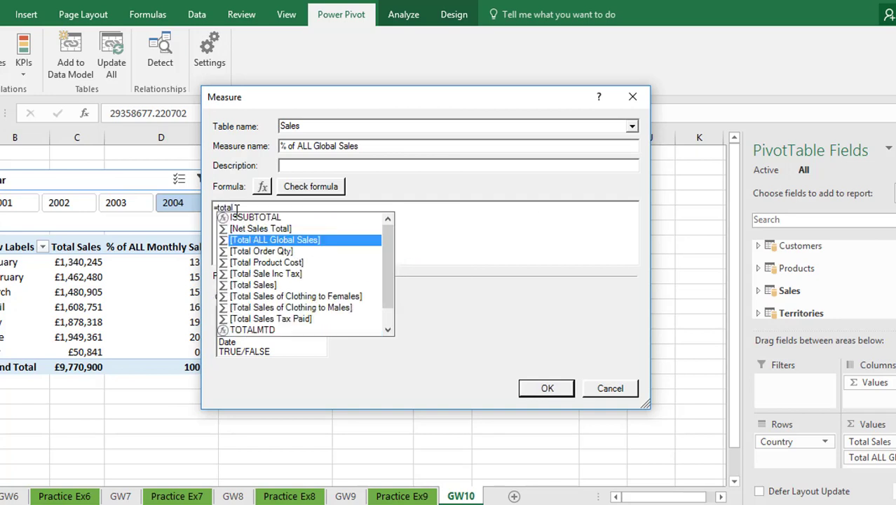
key(Down)
key(Down)
key(Down)
key(Down)
key(Tab)
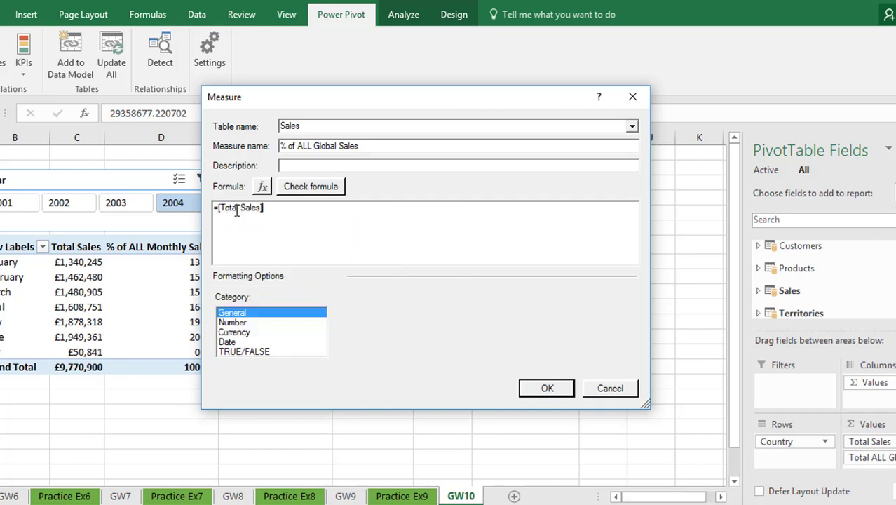
text(/ total)
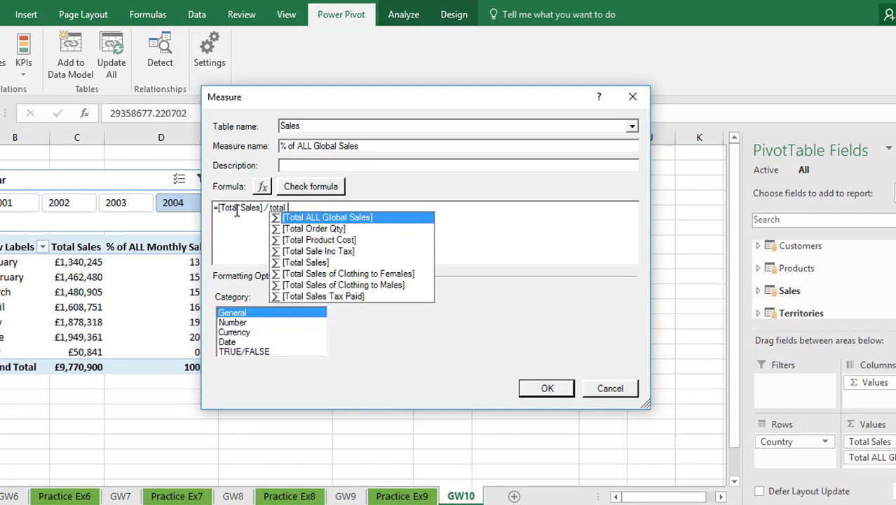
key(Tab)
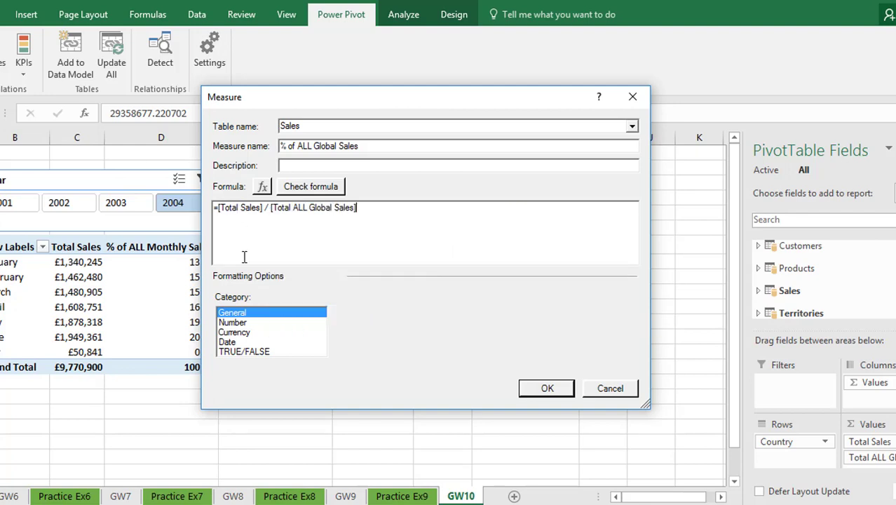
- Format the % of ALL Global Sales measure as a percentage with 1 decimal place, check its formula and create it
click(247, 324)
click(626, 314)
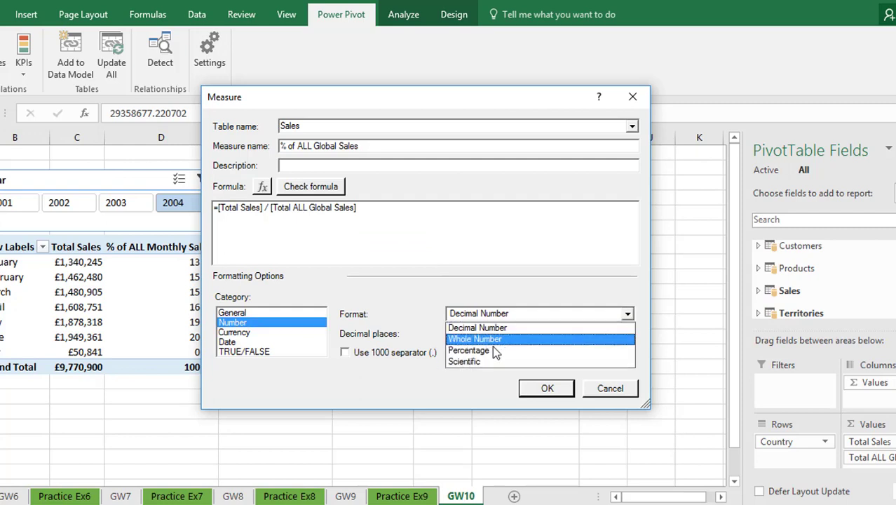
click(482, 350)
click(470, 340)
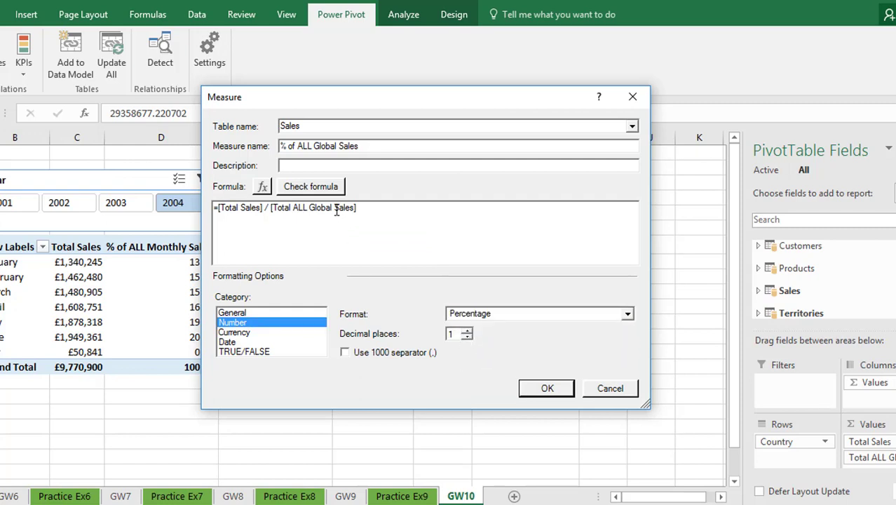
click(324, 189)
click(545, 465)
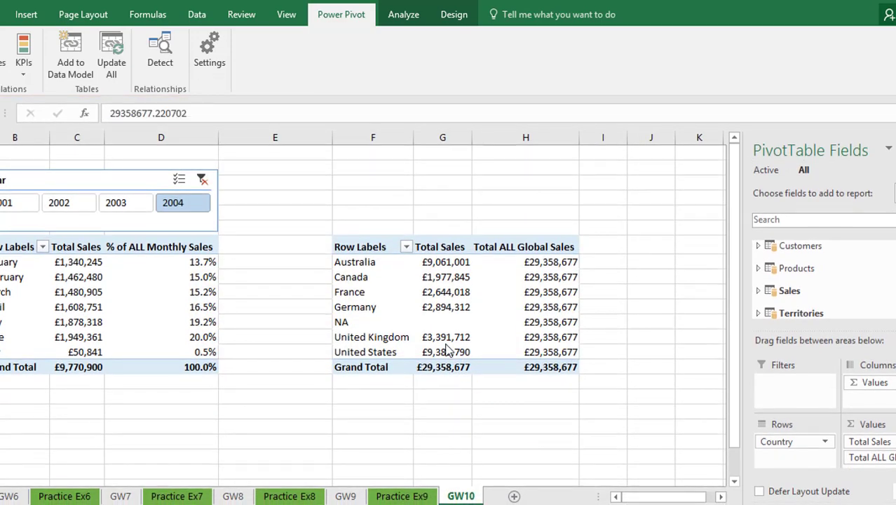
- Remove the Total ALL Global Sales measure from the country PivotTable's values
click(554, 279)
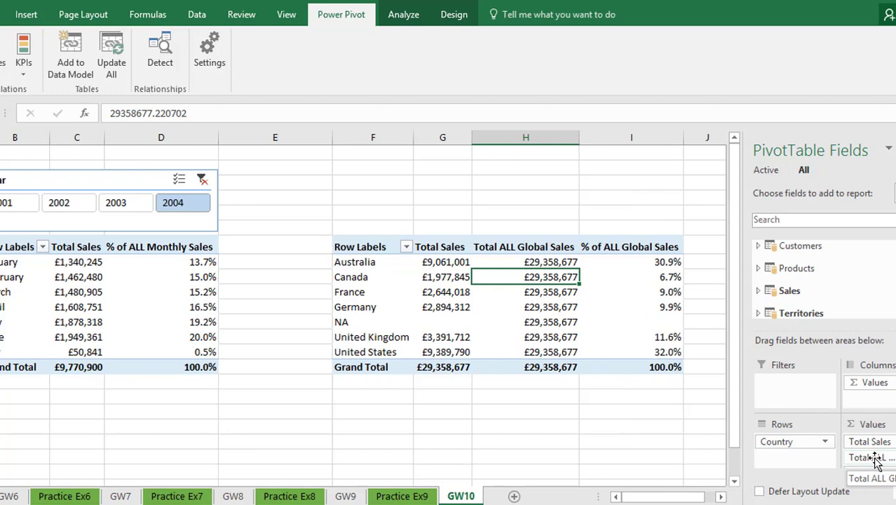
drag(875, 455, 652, 430)
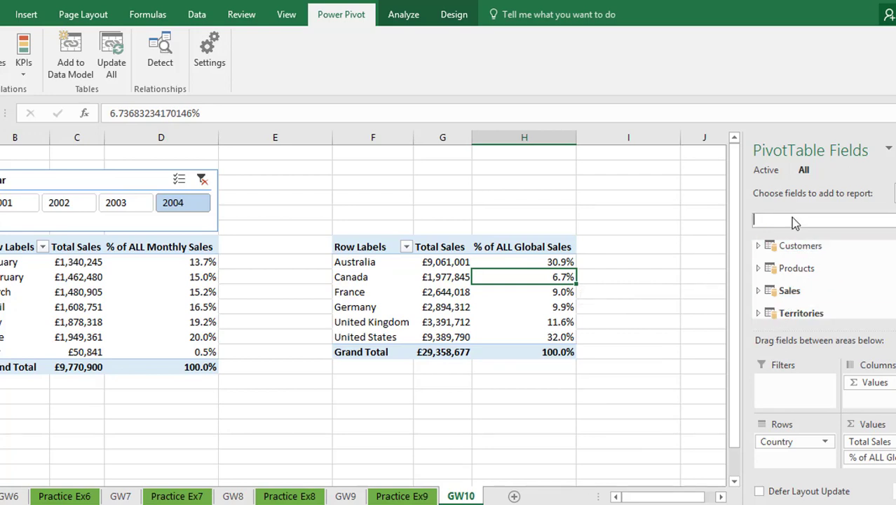
- Search the field list for year and add a slicer for the Sales table's Year field
text(year)
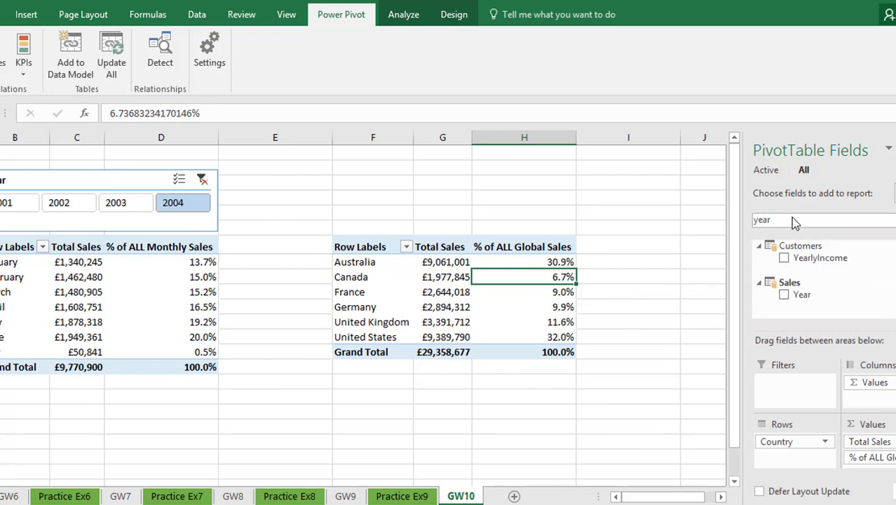
right_click(800, 295)
click(848, 376)
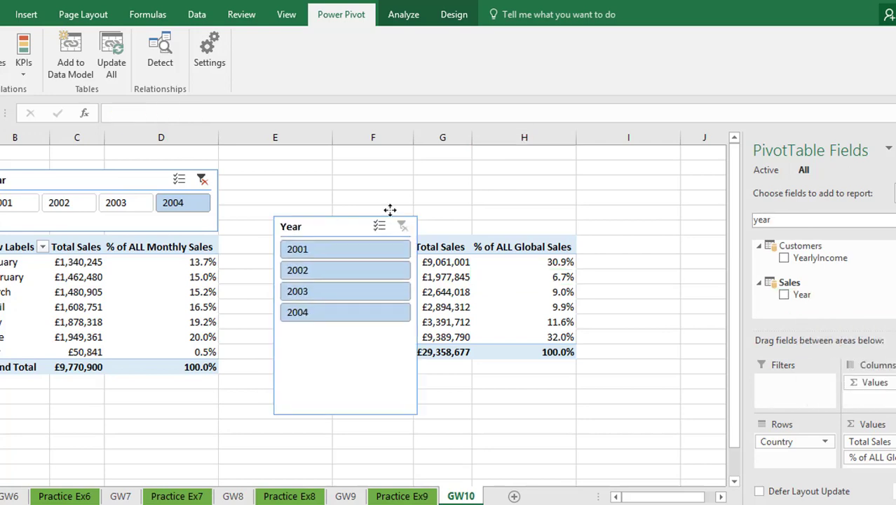
- Fit the new Year slicer above the country PivotTable and arrange its buttons in 4 columns
drag(389, 210, 408, 173)
drag(477, 363, 576, 228)
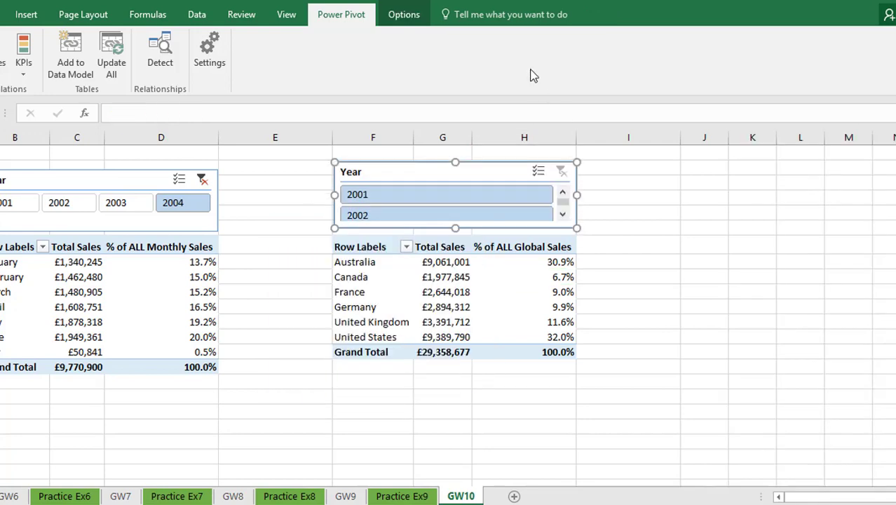
click(403, 14)
click(705, 34)
click(704, 33)
click(704, 33)
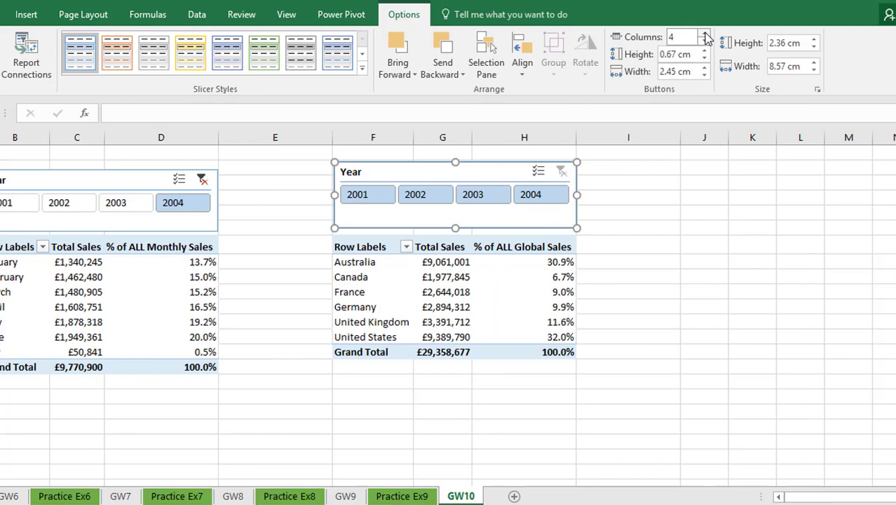
- Apply blue gradient data bars to all cells showing % of ALL Global Sales values for Country
click(556, 263)
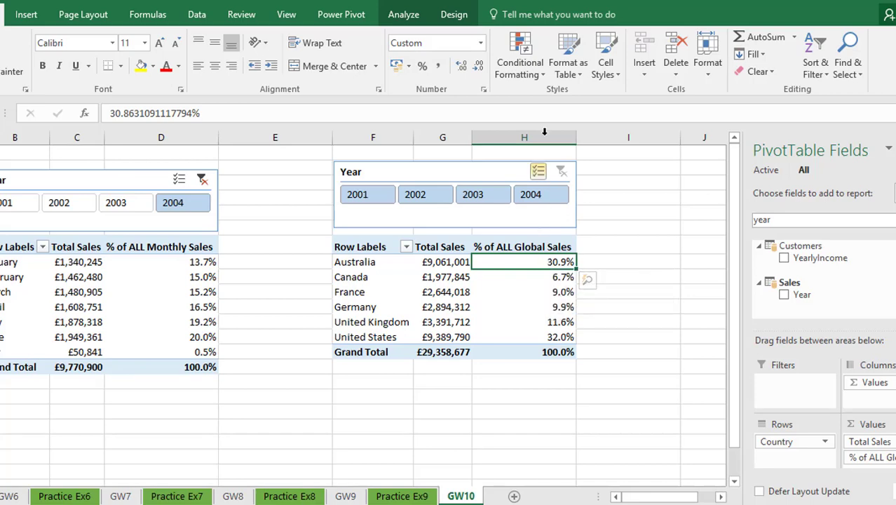
click(540, 73)
mouse_move(575, 168)
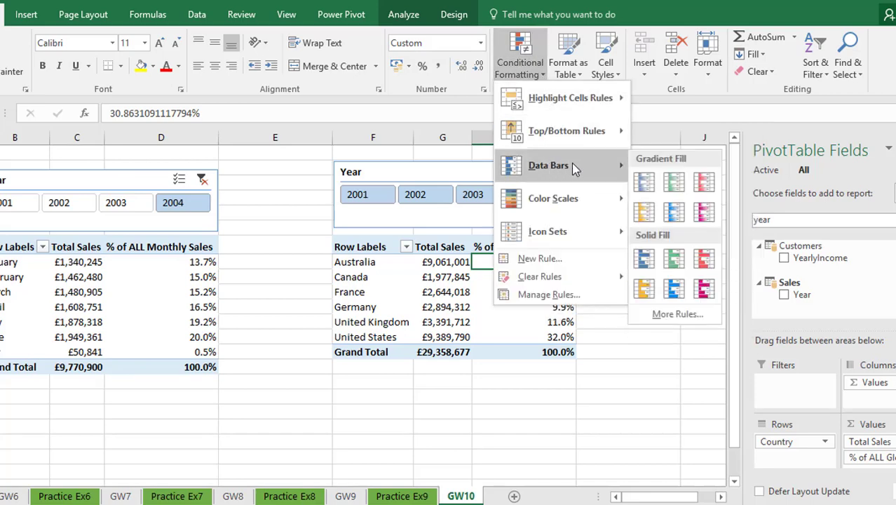
click(646, 183)
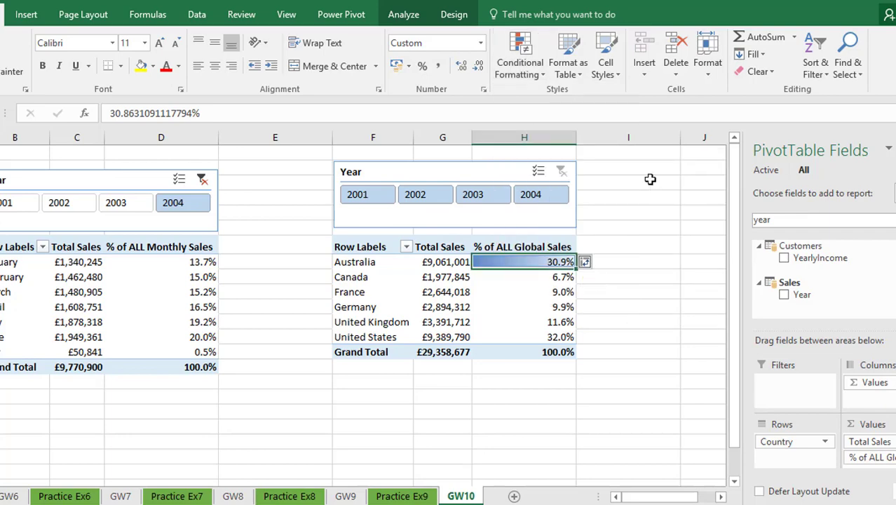
click(598, 264)
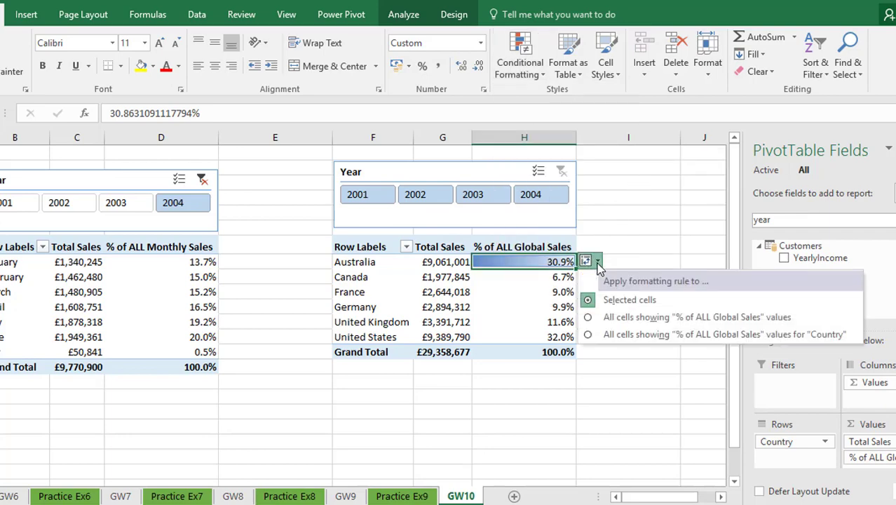
click(619, 334)
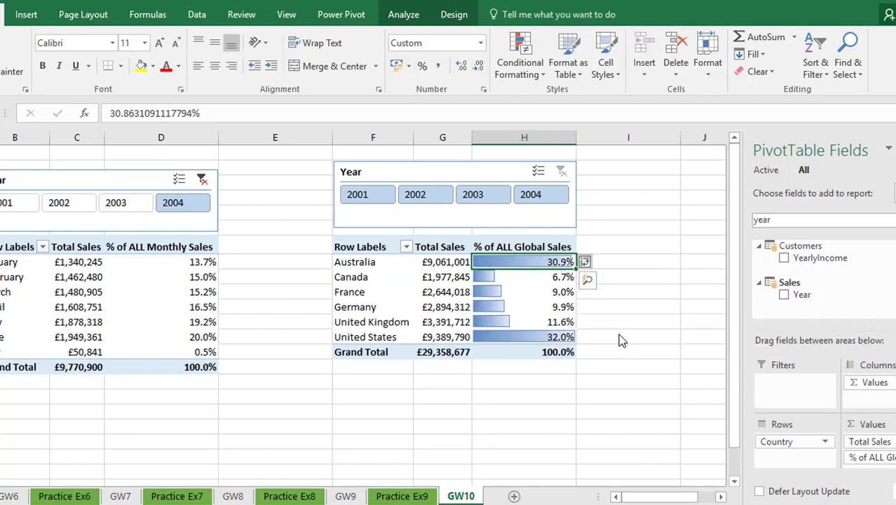
- Sort the country PivotTable by % of ALL Global Sales from largest to smallest
right_click(551, 261)
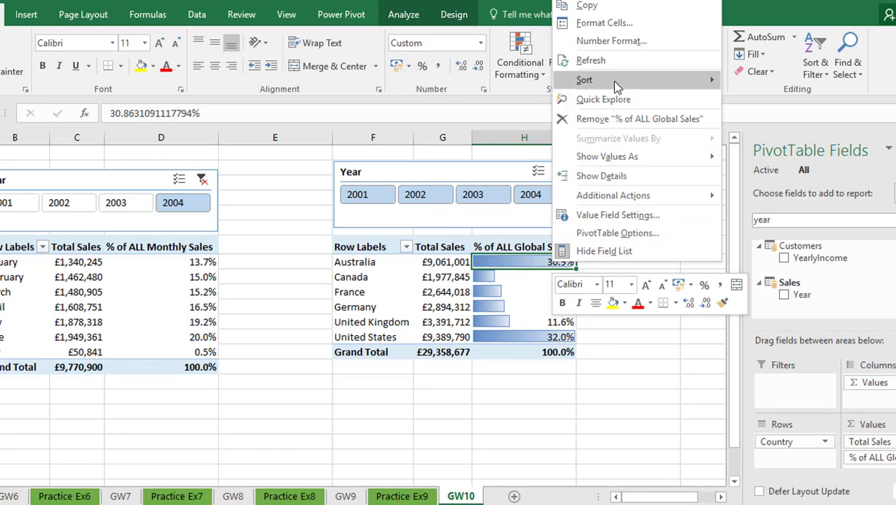
mouse_move(613, 80)
click(738, 99)
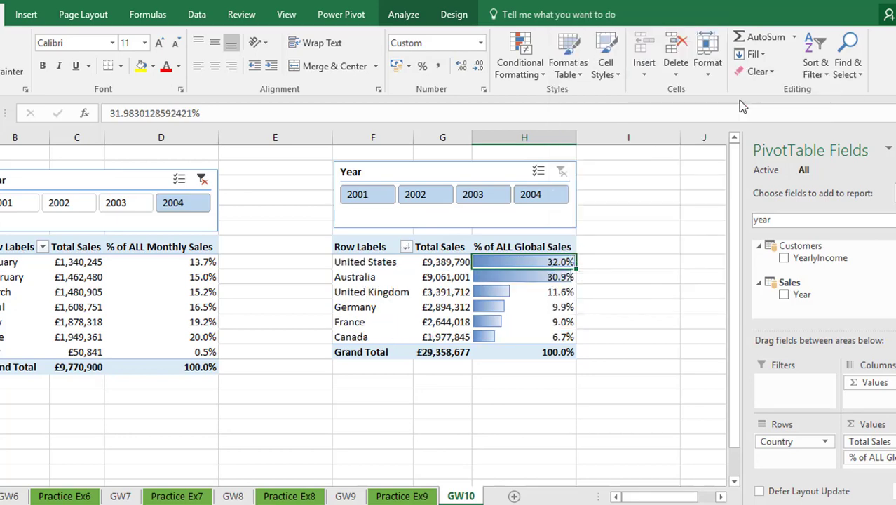
right_click(477, 306)
click(524, 278)
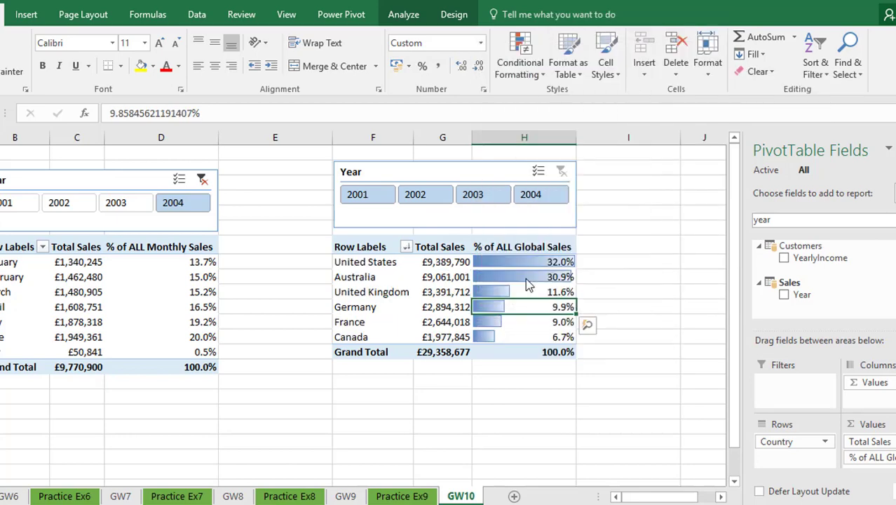
click(420, 321)
click(596, 430)
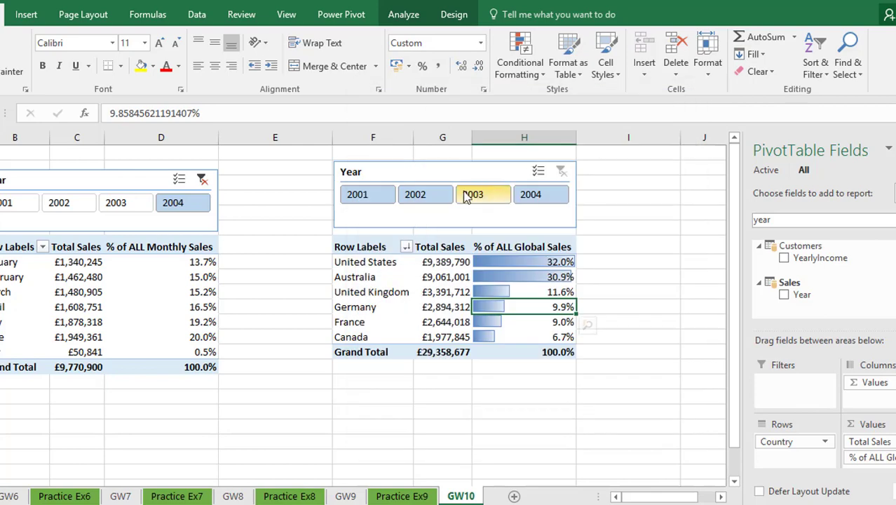
- Filter the country PivotTable with its Year slicer to 2002, 2003, 2004 and finally 2001
click(408, 197)
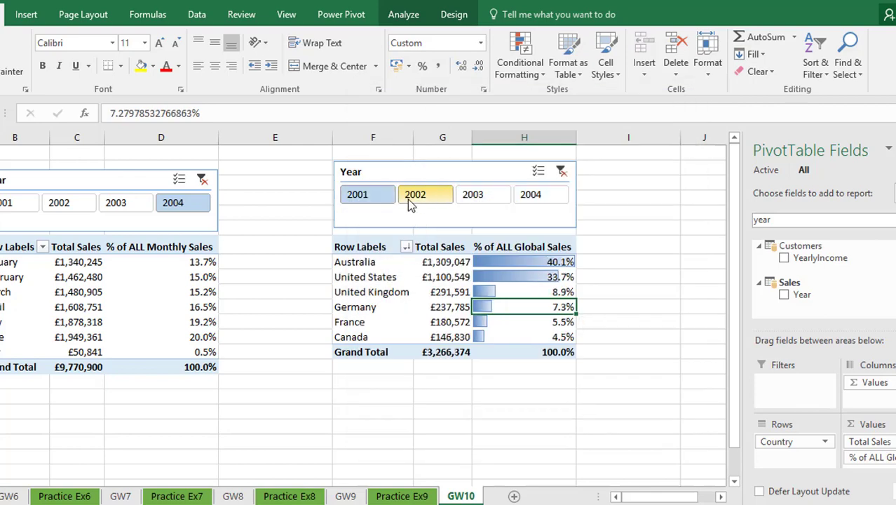
click(470, 196)
click(534, 197)
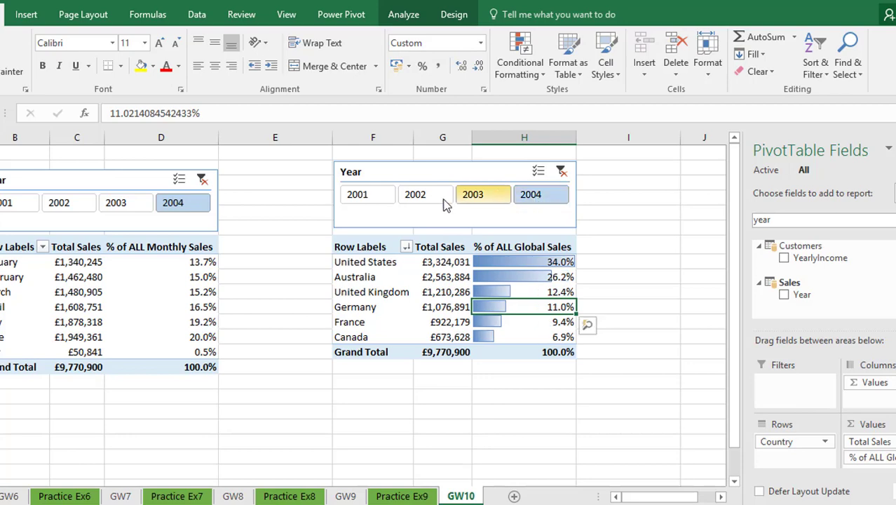
click(392, 198)
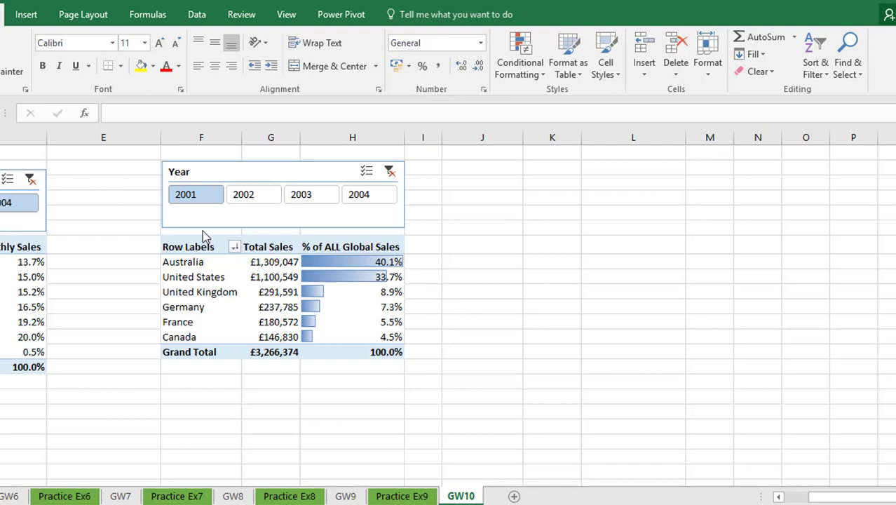
- Copy the whole country PivotTable and paste it beside the original, starting in column J of the same header row
drag(186, 248, 380, 348)
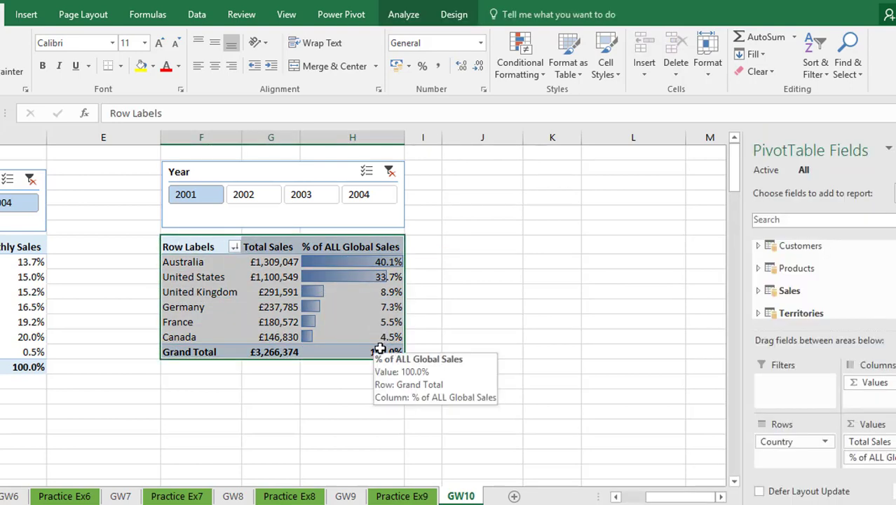
key(ctrl+c)
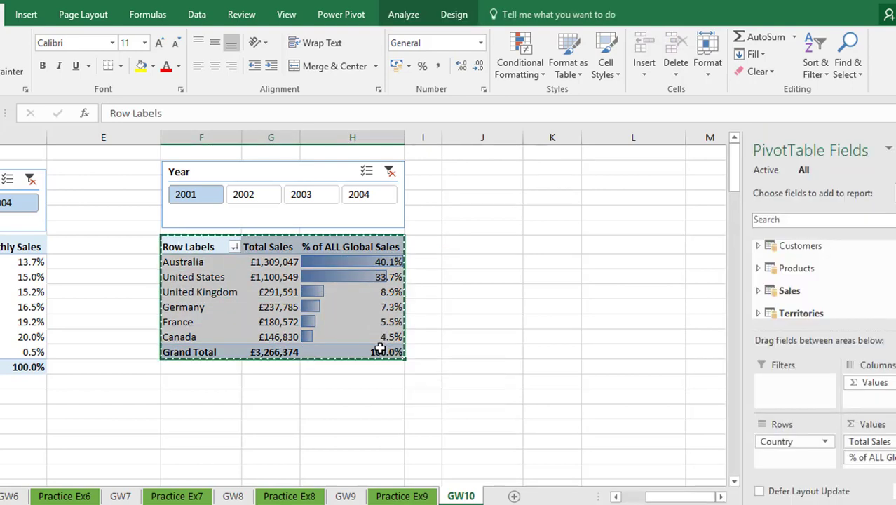
click(477, 244)
key(ctrl+v)
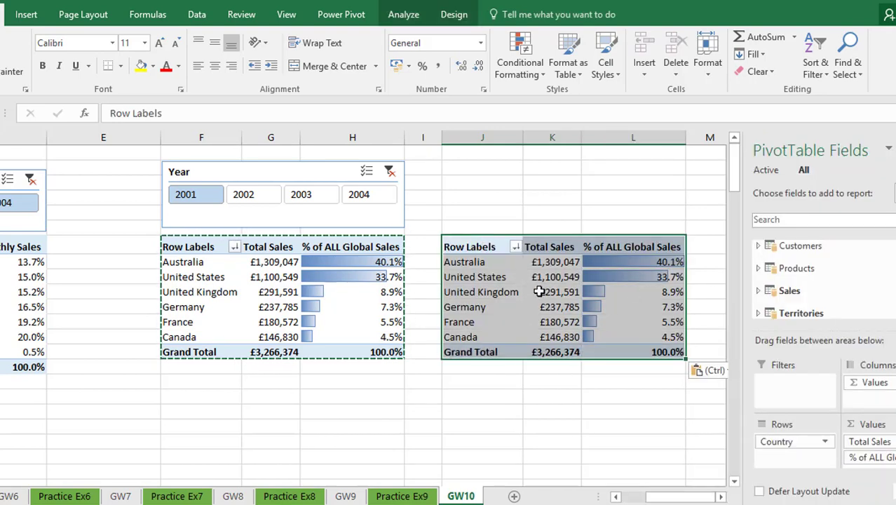
mouse_move(538, 290)
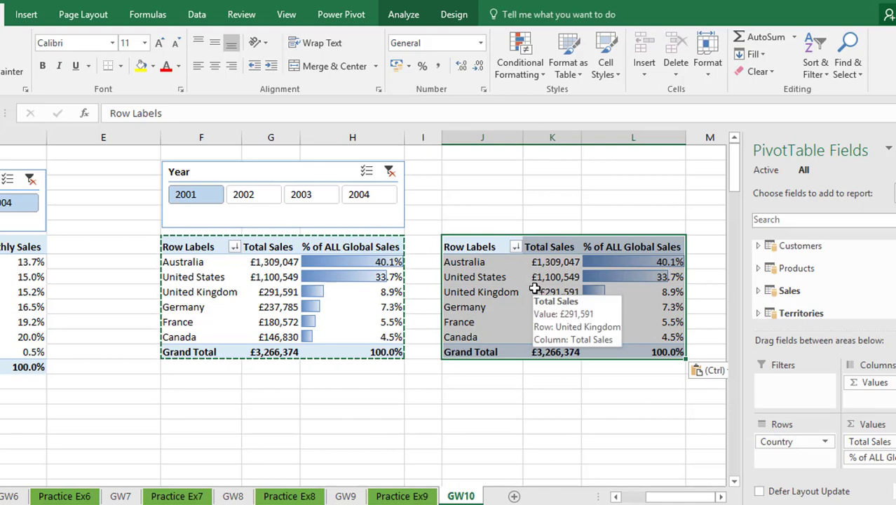
- Add the All Products hierarchy beneath Country in the copied PivotTable's rows, and expand and collapse Australia's Bikes category
click(535, 289)
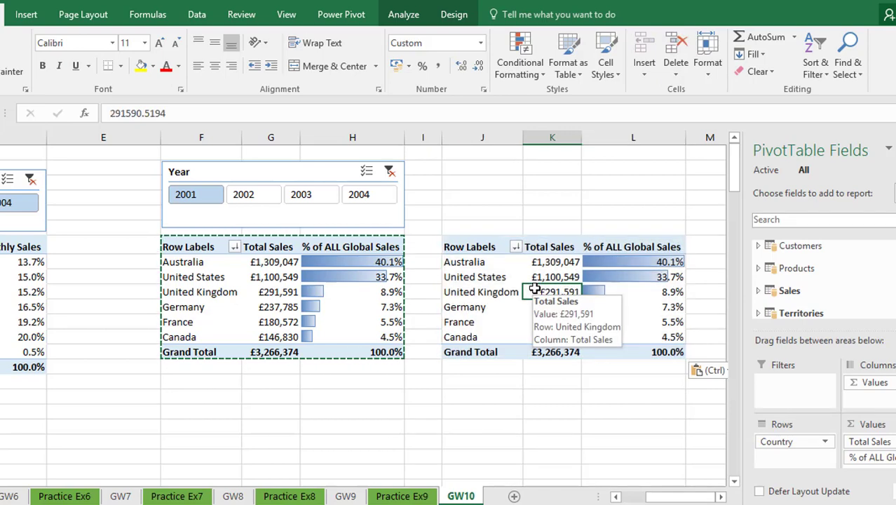
key(Escape)
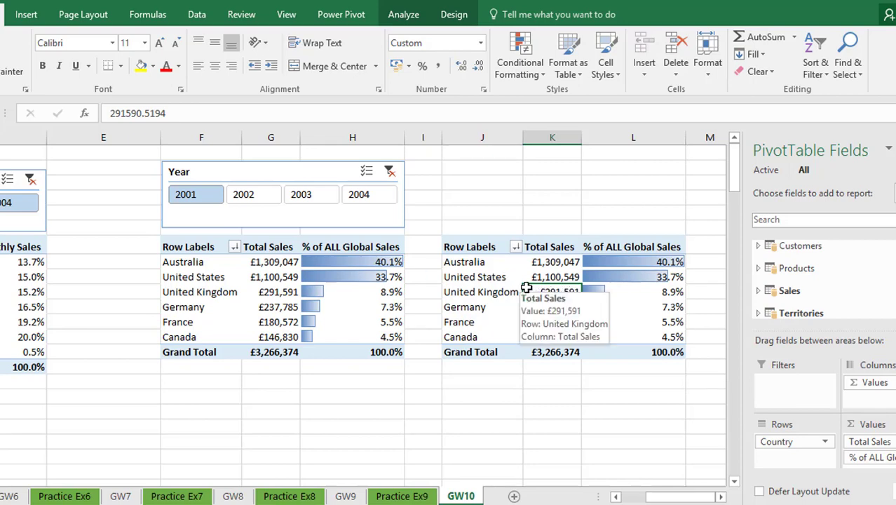
click(759, 268)
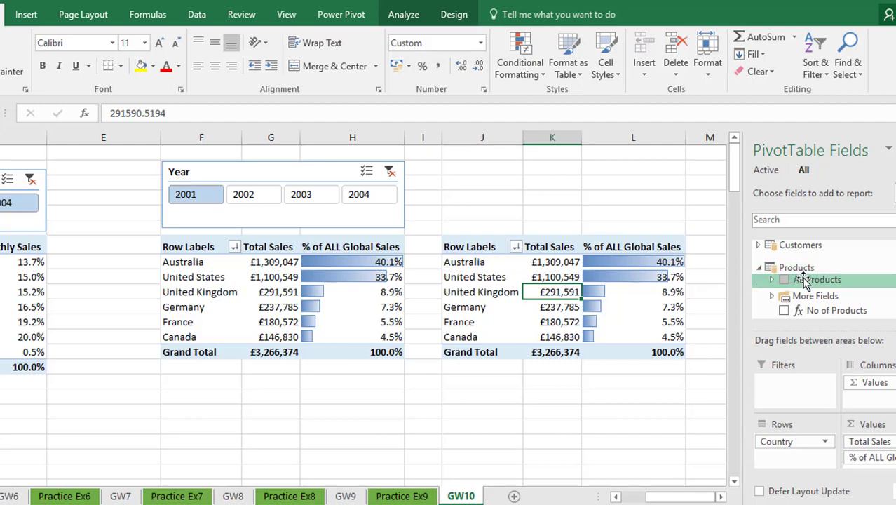
drag(803, 280, 785, 459)
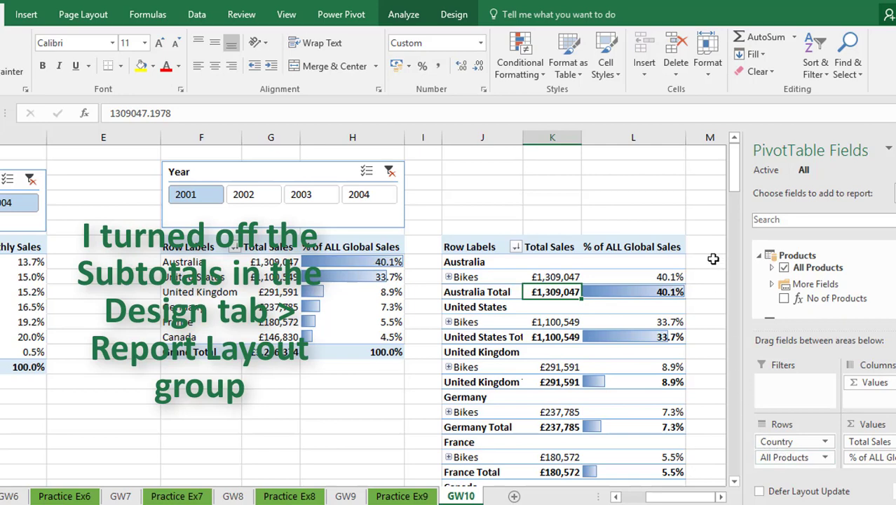
click(449, 277)
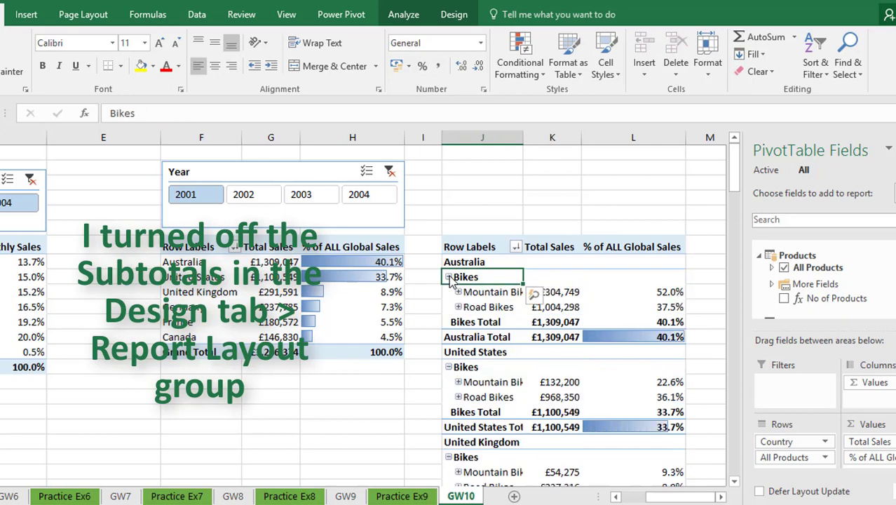
click(448, 276)
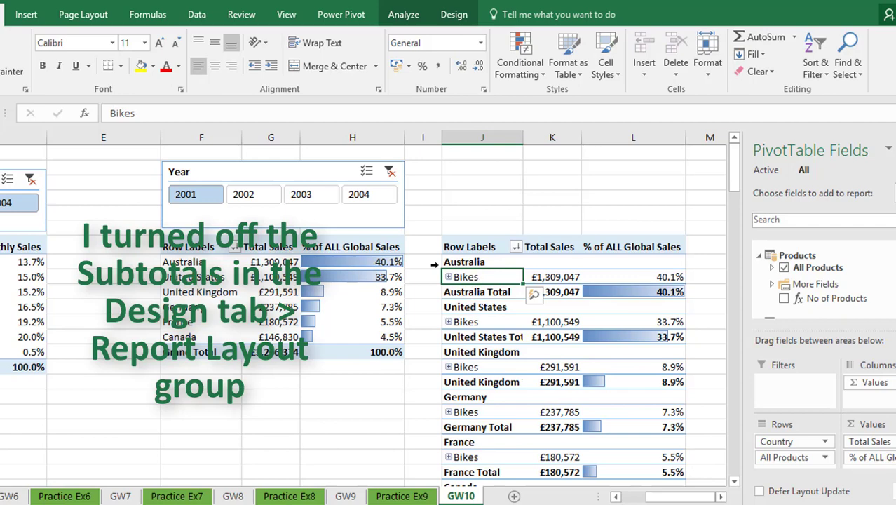
- Filter both country PivotTables with the shared Year slicer, going through 2002, 2003, 2004 and 2001 and finishing on 2004
click(265, 197)
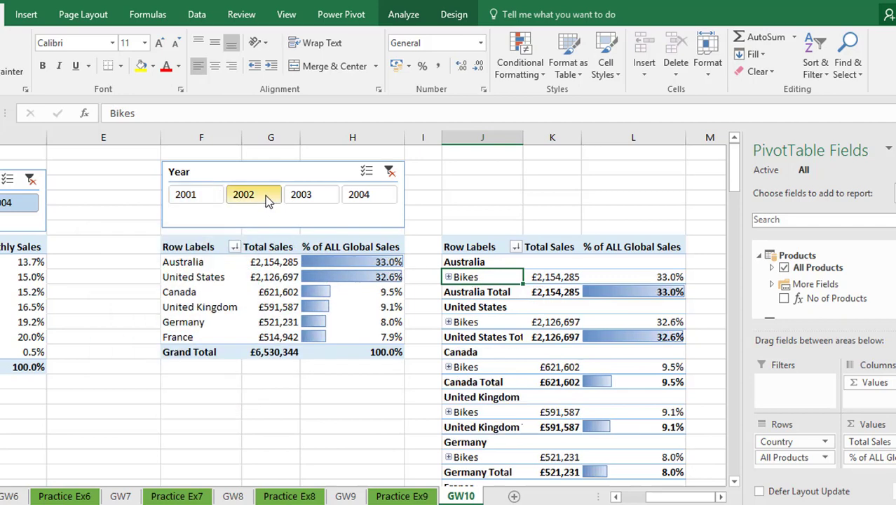
click(297, 196)
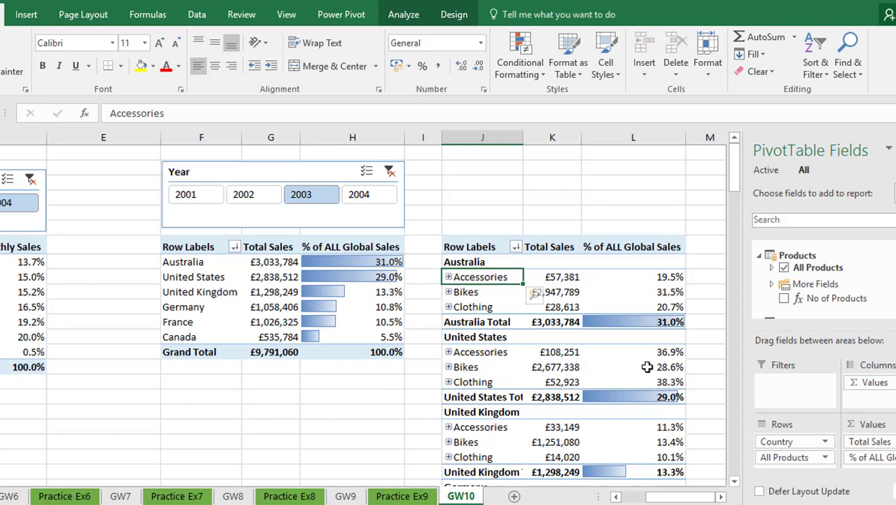
click(374, 202)
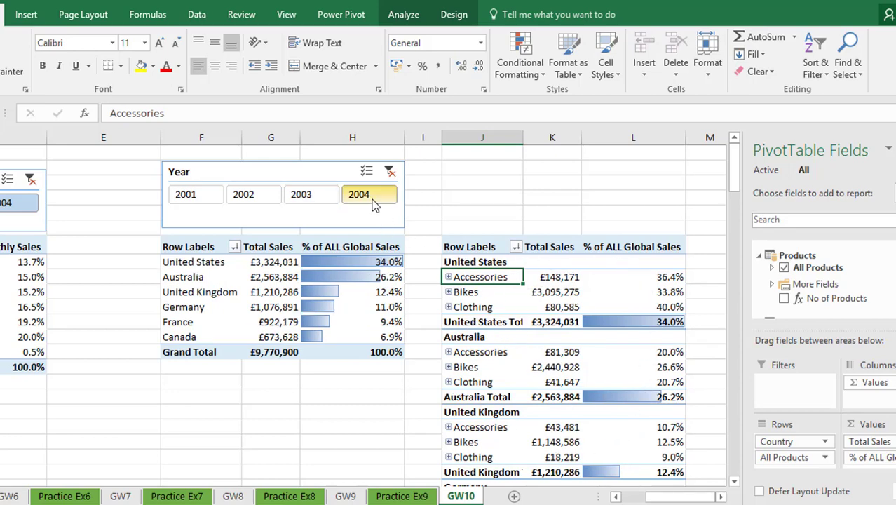
click(197, 198)
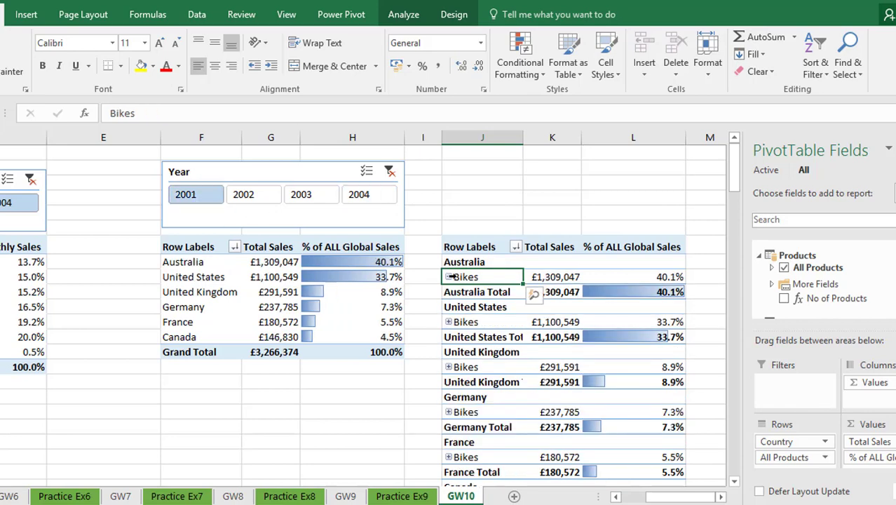
click(259, 197)
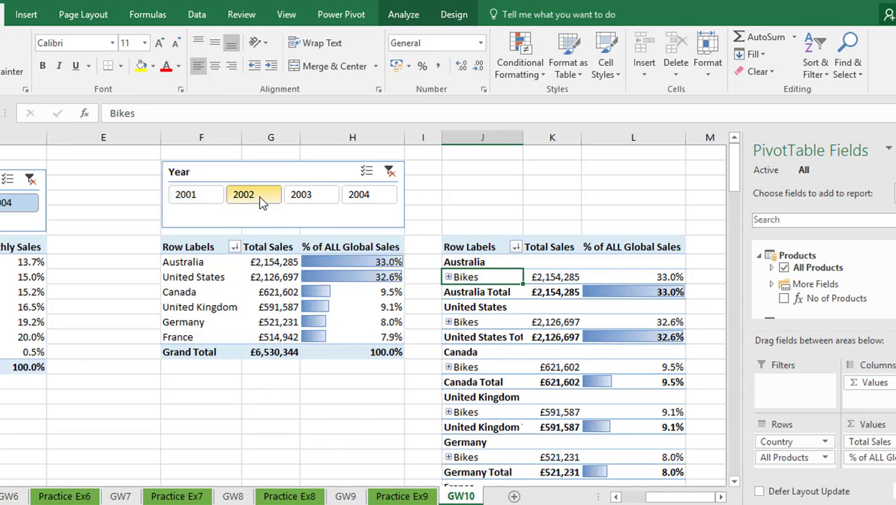
click(300, 200)
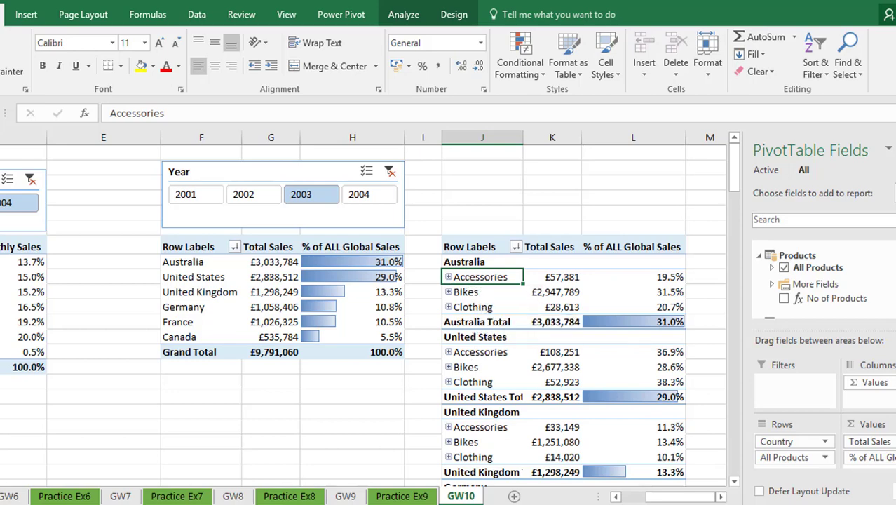
click(364, 198)
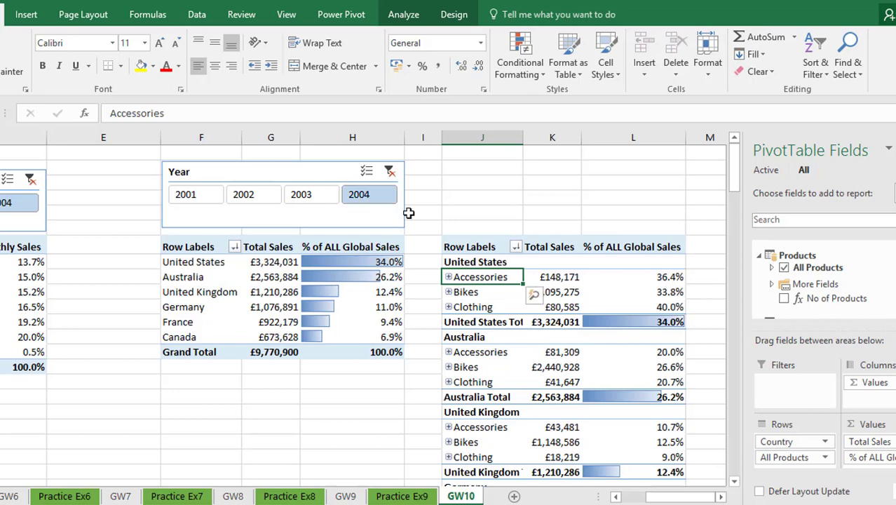
- Expand the United States' Accessories and Bike Racks levels in the copied PivotTable and fit column J's width to its contents
click(448, 278)
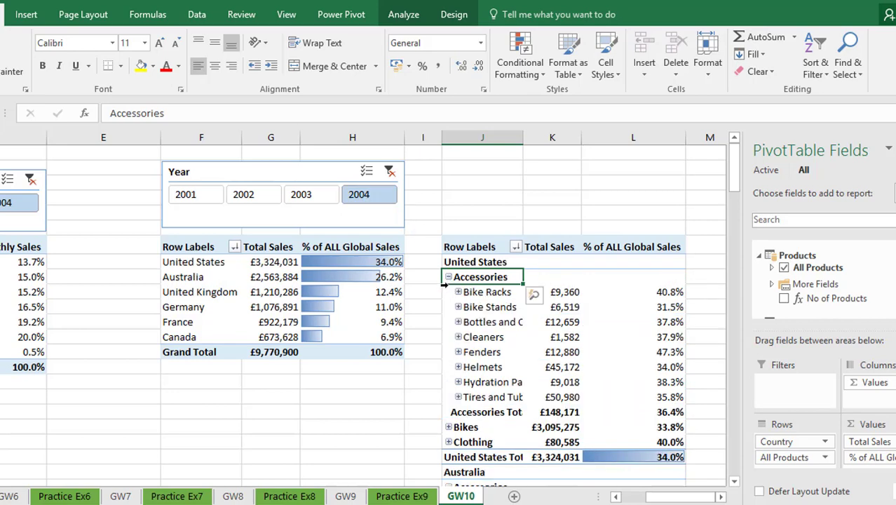
click(458, 292)
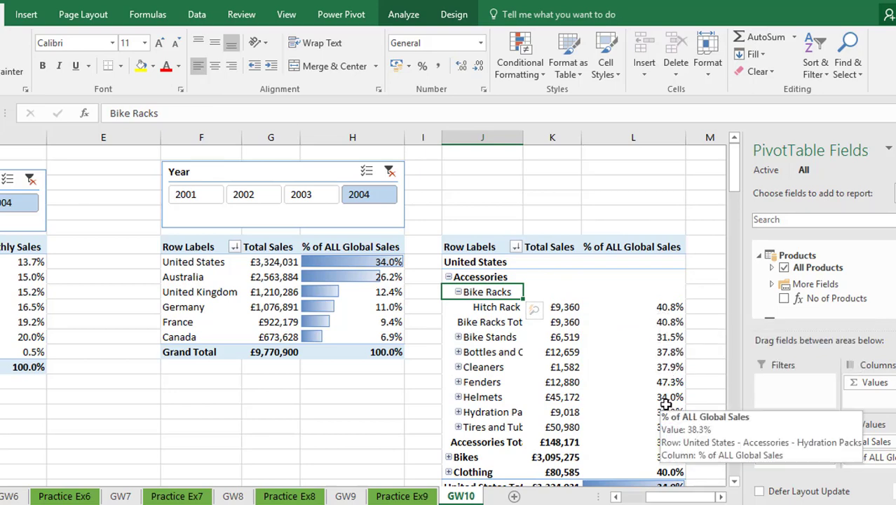
mouse_move(642, 362)
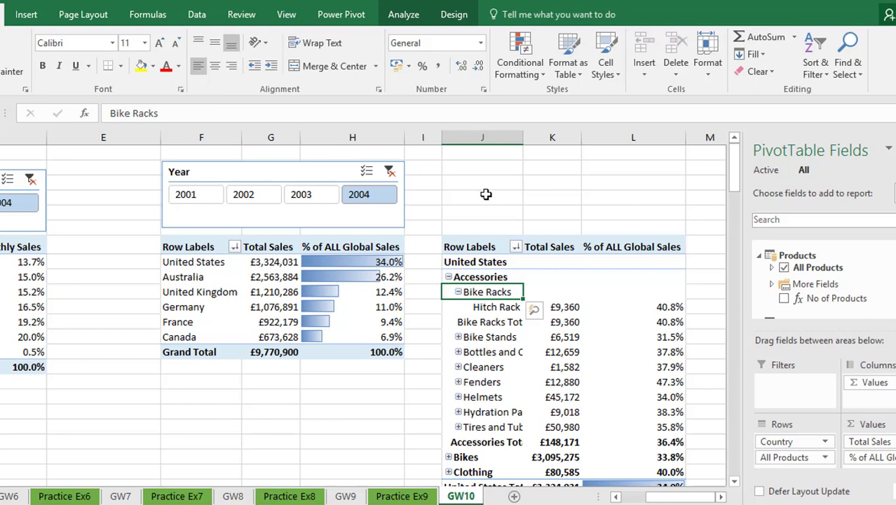
double_click(522, 139)
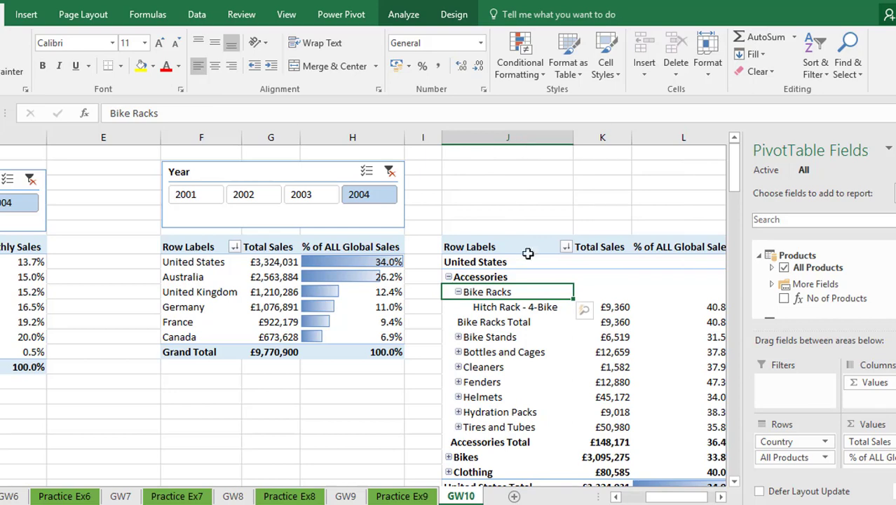
drag(666, 497, 672, 498)
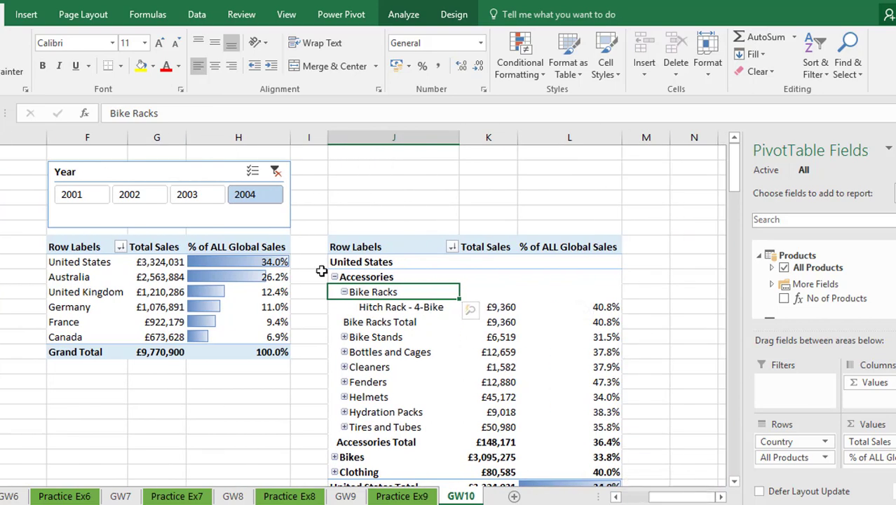
- Cycle the Year slicer repeatedly through 2001 to 2004 to compare the expanded product percentages, finishing on 2002
click(188, 196)
click(136, 199)
click(181, 198)
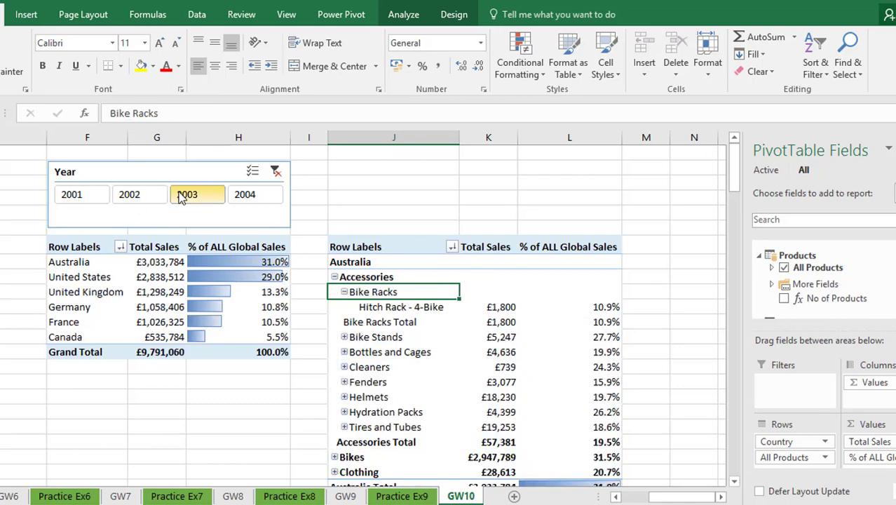
click(237, 195)
click(83, 198)
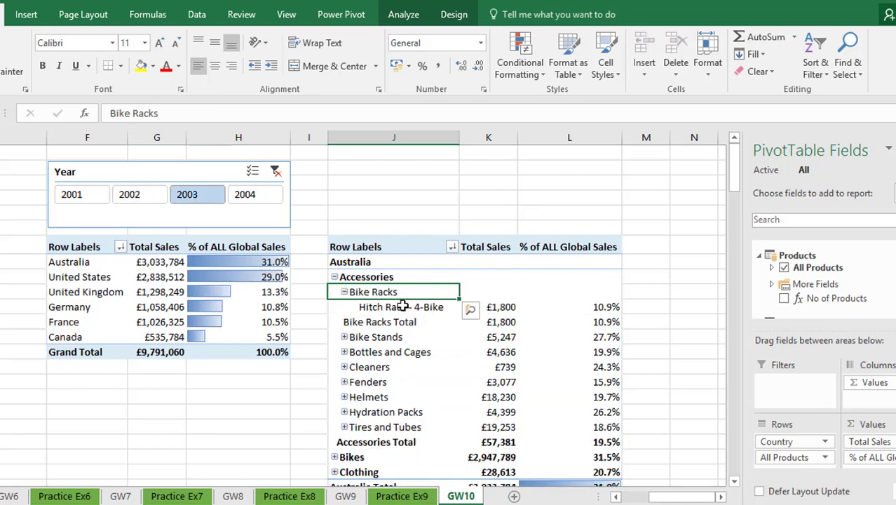
click(133, 196)
click(190, 198)
click(250, 203)
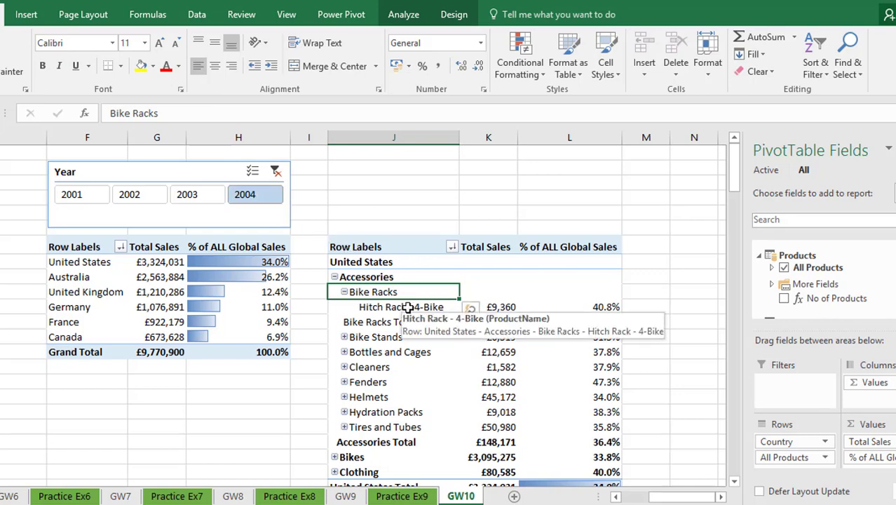
click(86, 195)
click(140, 195)
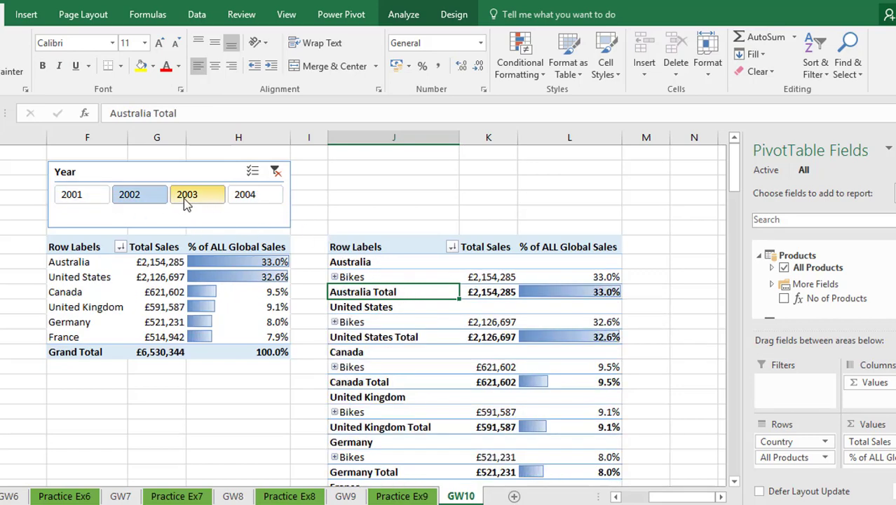
click(196, 195)
click(242, 198)
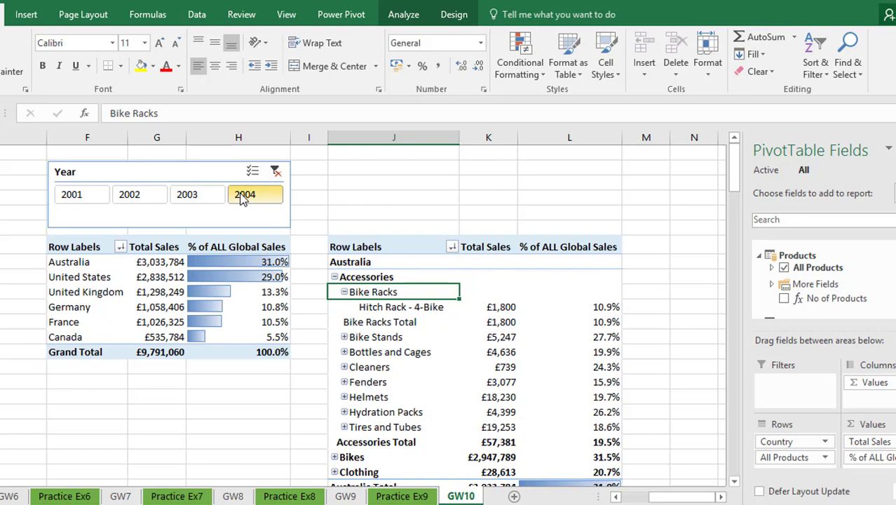
click(145, 201)
- Check the PivotTable names of the original country PivotTable and of its copy
click(161, 278)
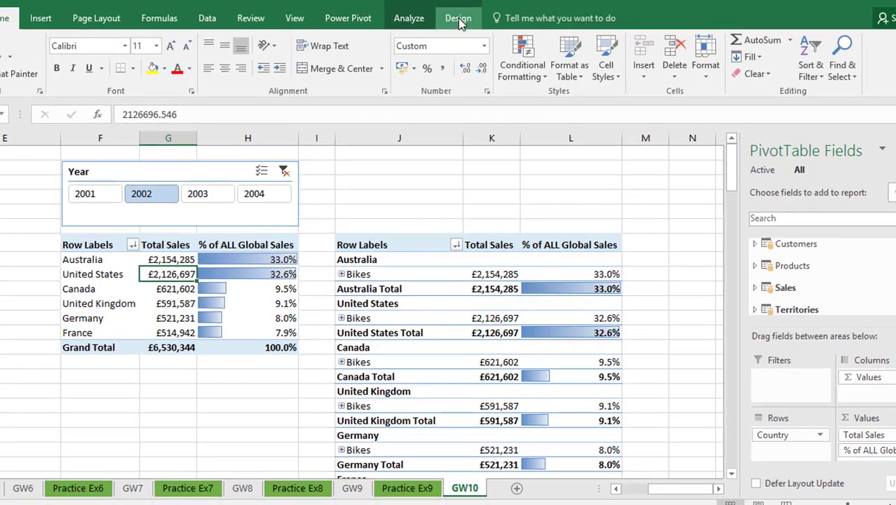
click(459, 21)
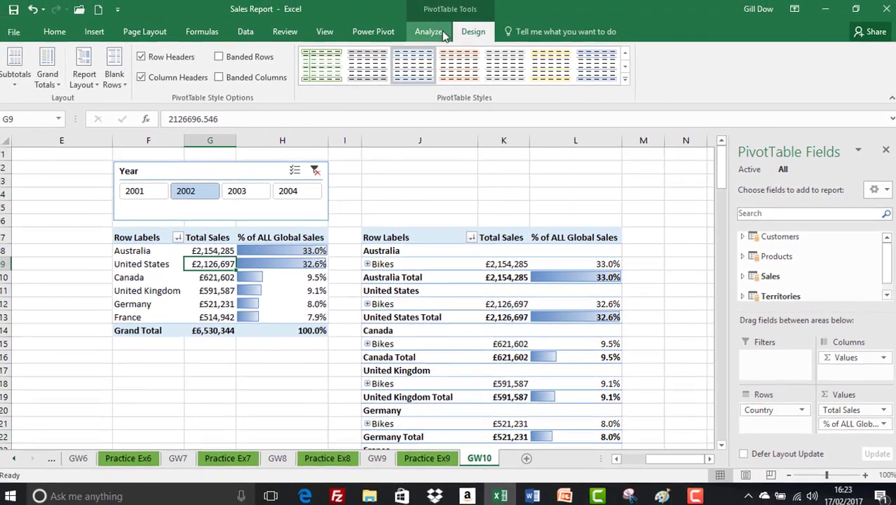
click(428, 31)
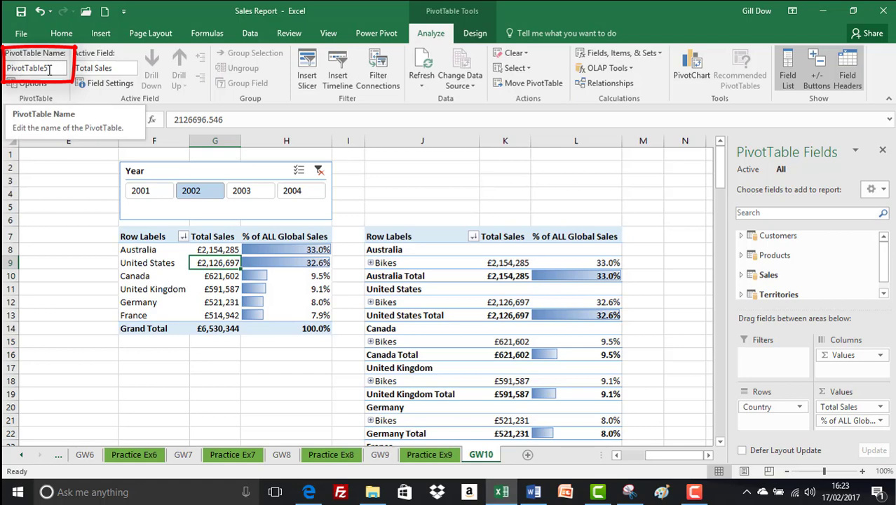
click(406, 276)
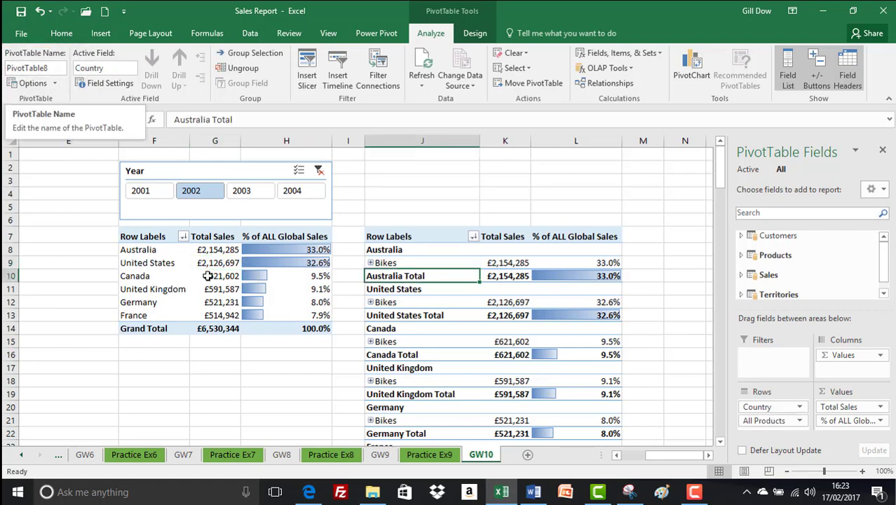
- Disconnect the country Year slicer from PivotTable8 on GW10, leaving it connected to PivotTable5
click(263, 169)
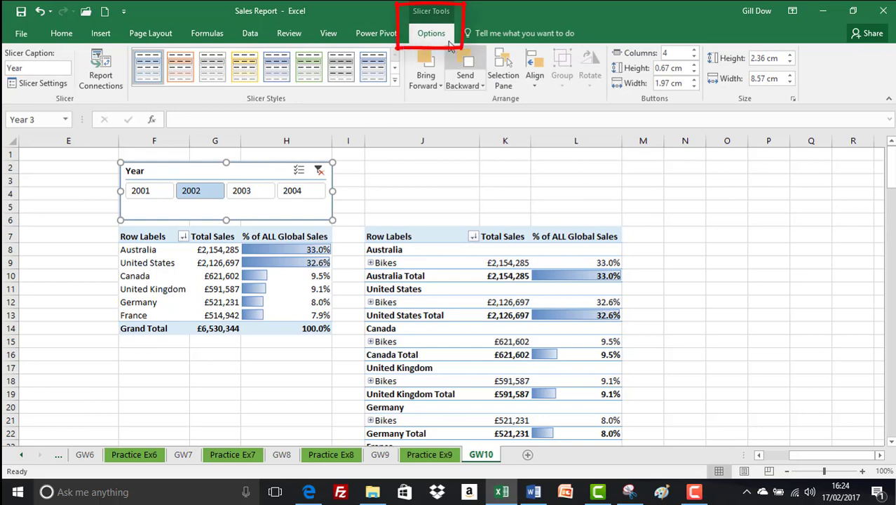
click(109, 88)
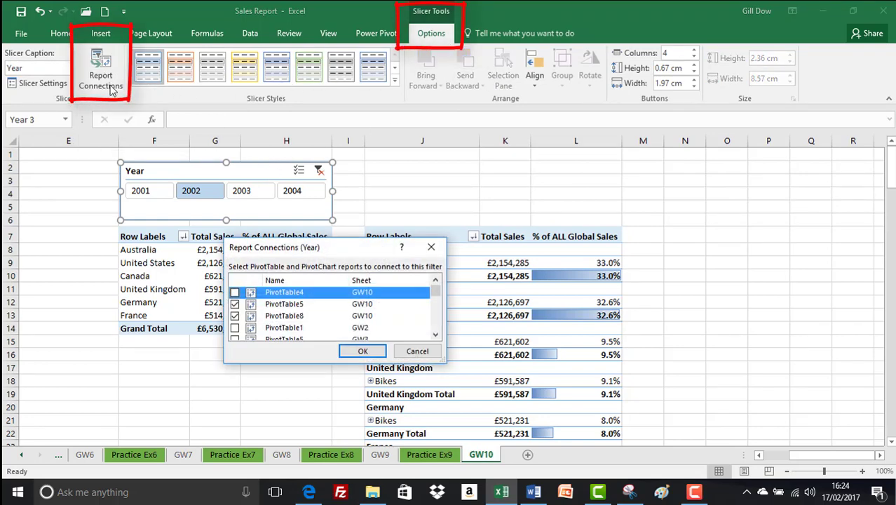
click(235, 316)
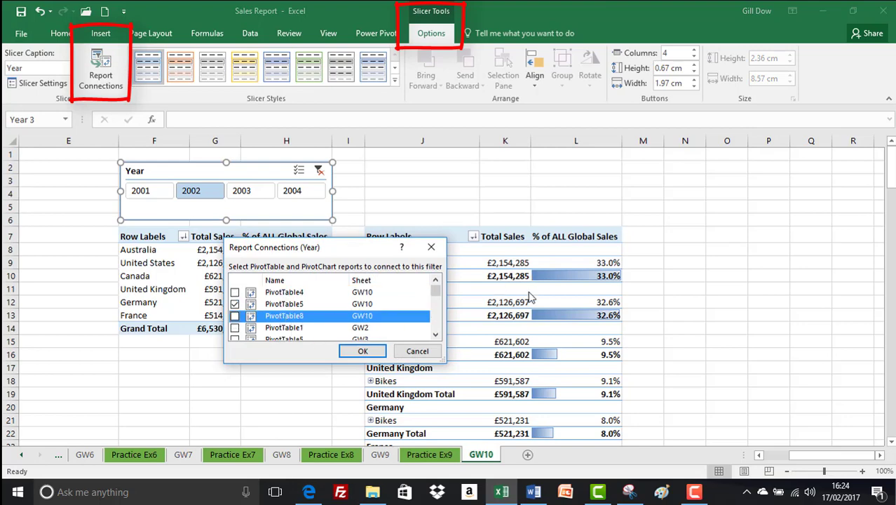
click(363, 352)
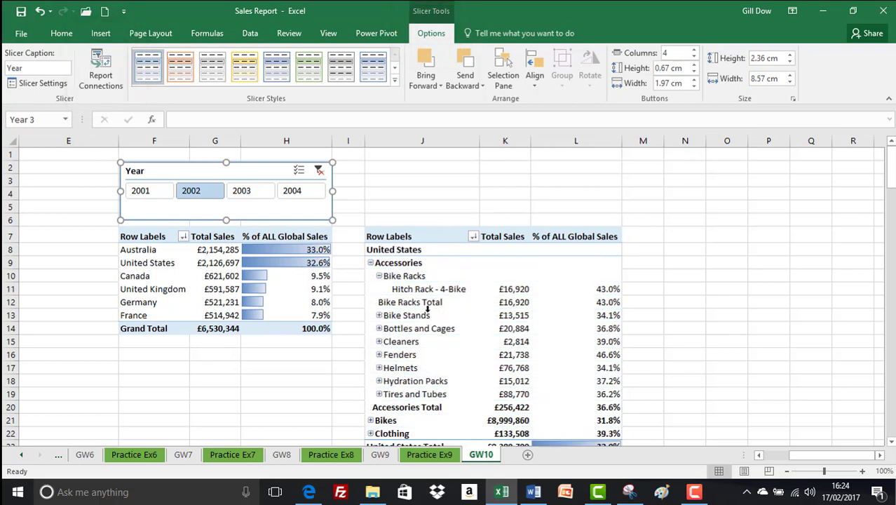
- Test the Year slicer by switching repeatedly among 2001, 2002, 2003 and 2004, finishing on 2002
click(146, 194)
click(190, 191)
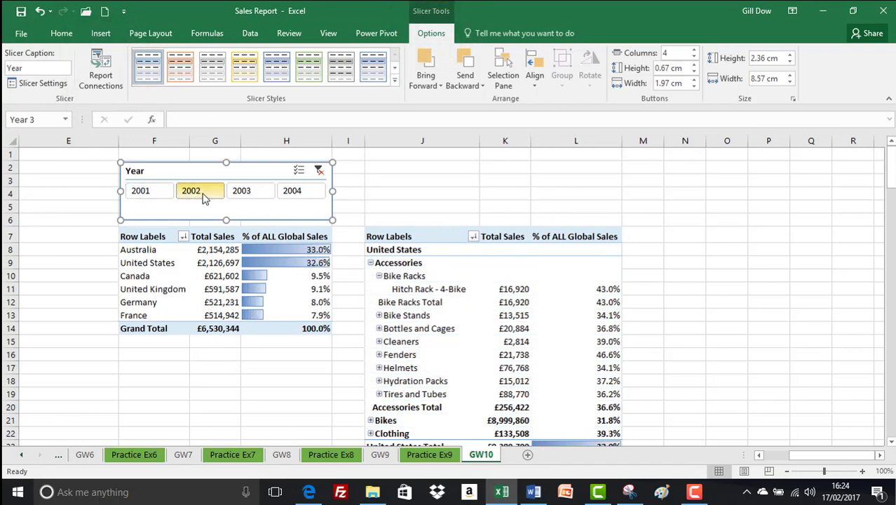
click(241, 190)
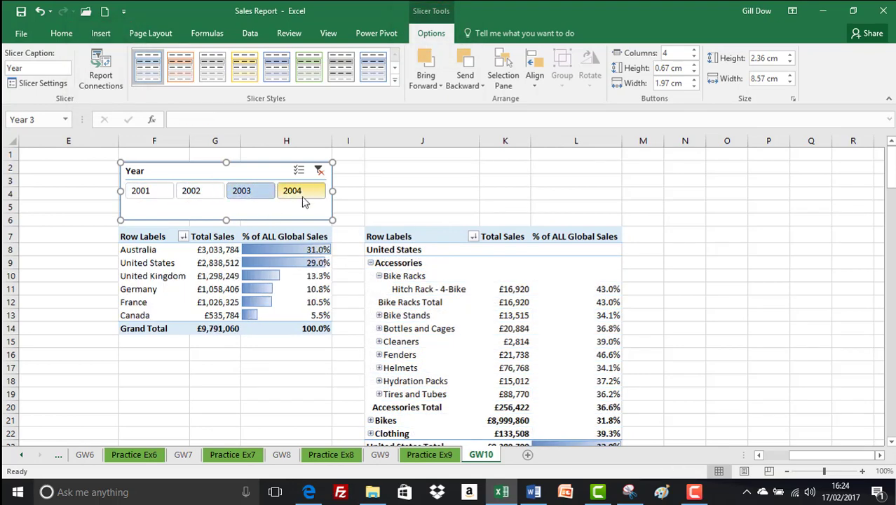
click(168, 192)
click(195, 195)
click(241, 191)
click(291, 191)
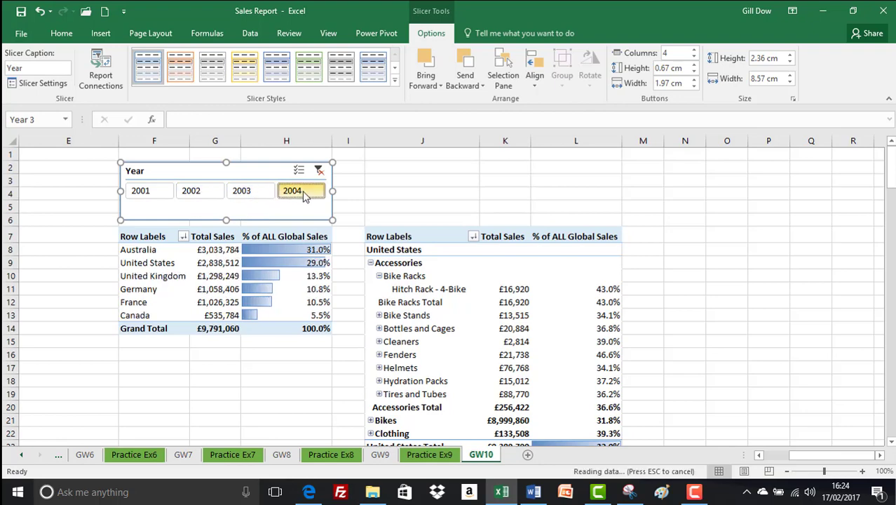
click(156, 194)
click(201, 195)
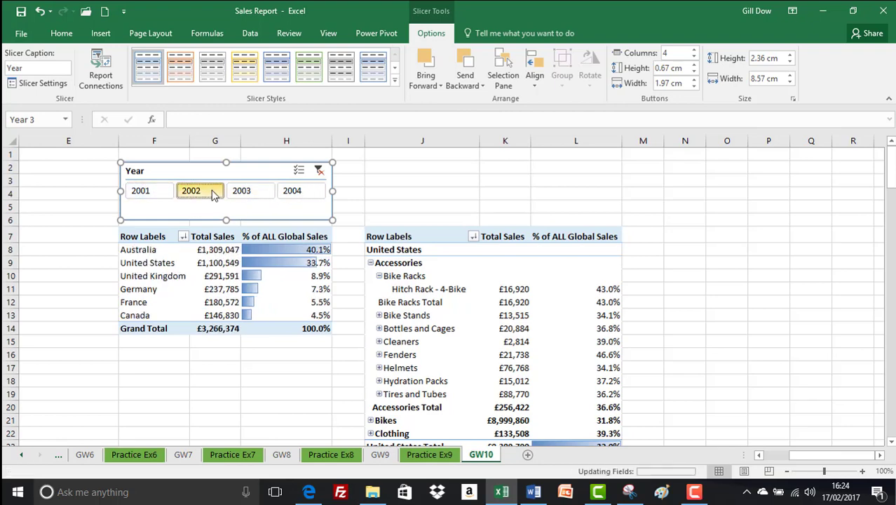
- Switch the country PivotTable's Year slicer to 2003, finishing on 2004
click(239, 194)
click(290, 196)
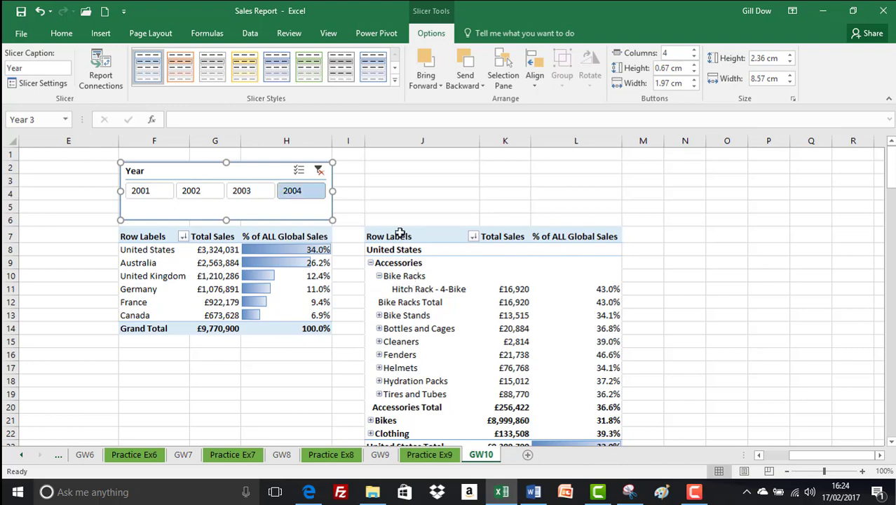
- Add a slicer for the Sales table's Year field to the expanded product PivotTable and filter it to 2002
click(419, 274)
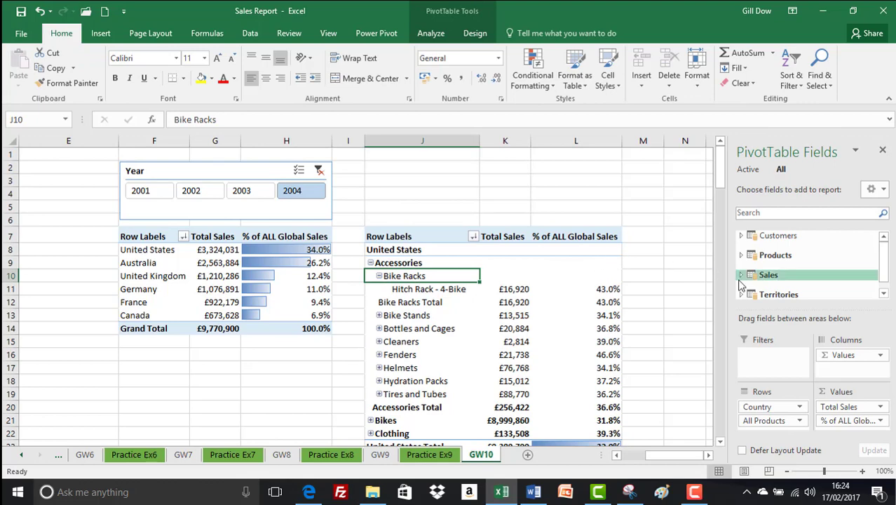
click(756, 212)
text(year)
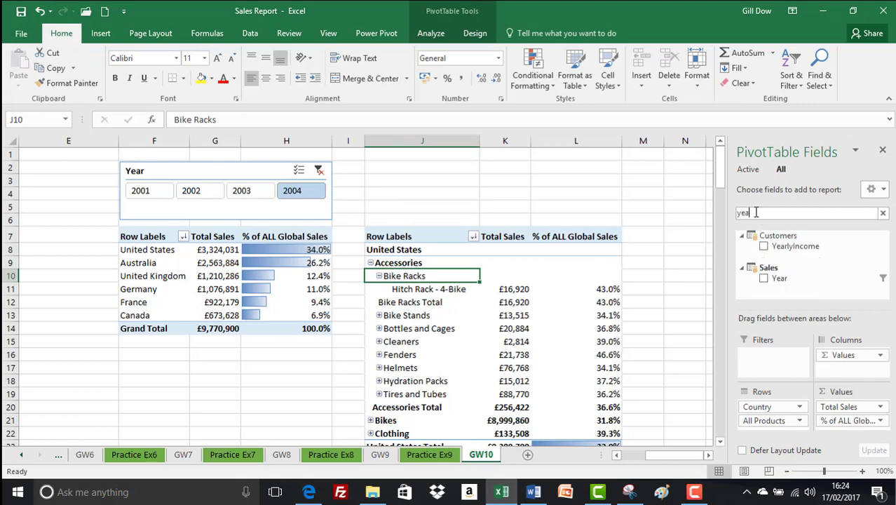
right_click(777, 278)
click(821, 346)
click(344, 258)
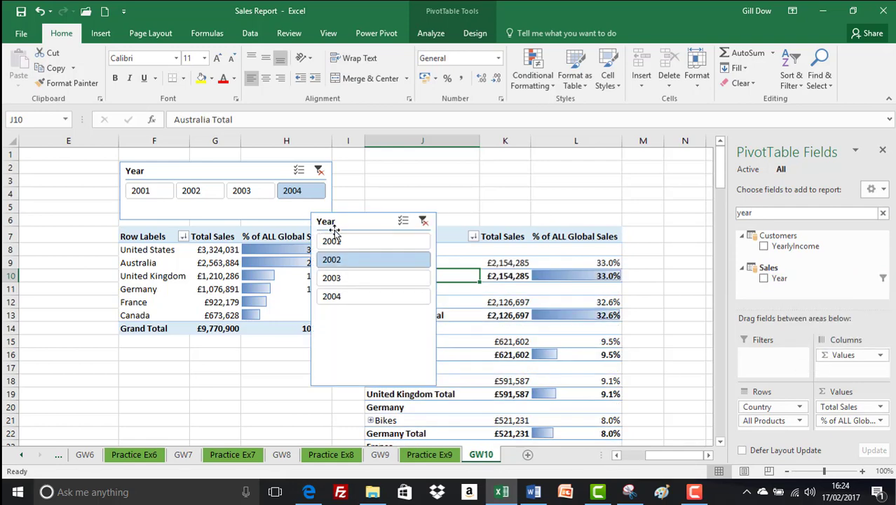
- Place the new Year slicer above the product PivotTable, sized about 10.21 by 2.36 cm, with its buttons in 4 columns
drag(347, 218, 406, 154)
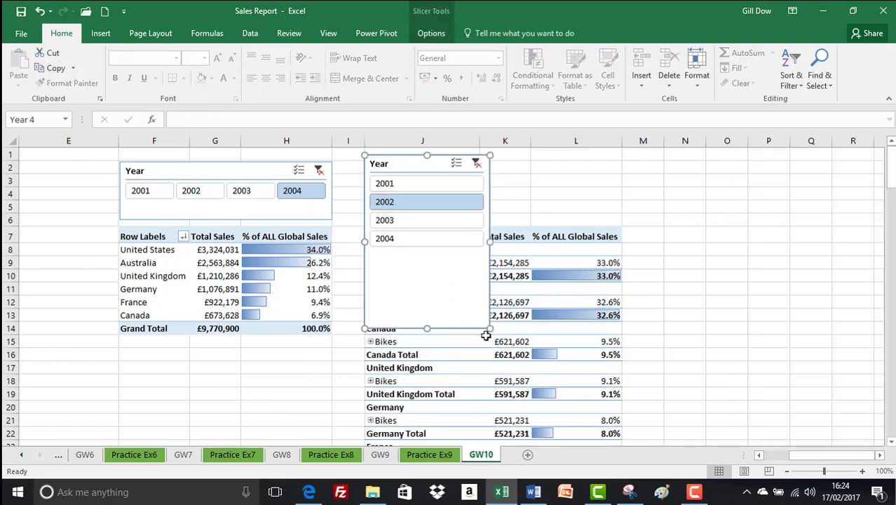
drag(488, 328, 616, 212)
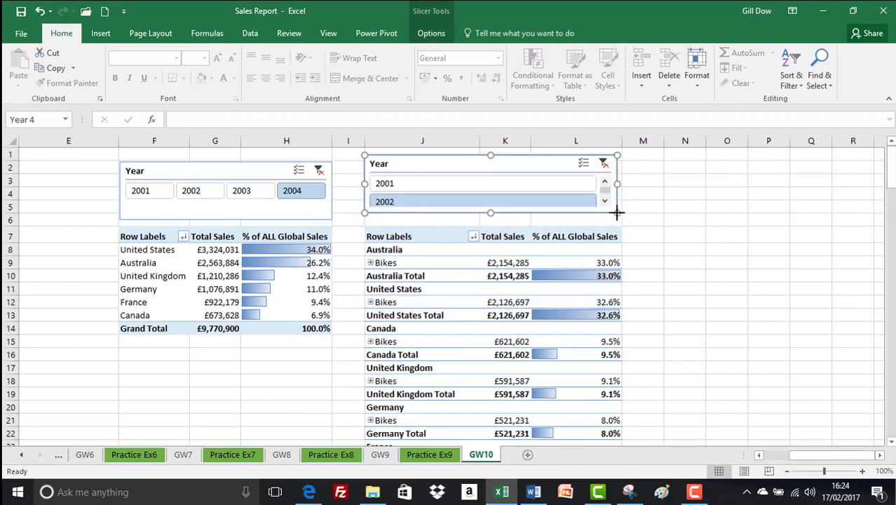
click(431, 33)
click(698, 53)
click(698, 53)
click(698, 53)
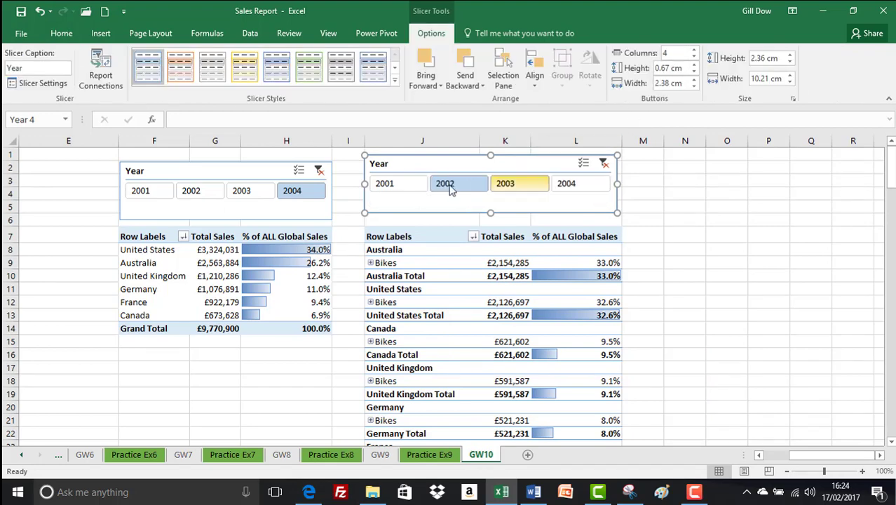
- Filter the product PivotTable to 2003 with its own Year slicer
click(505, 184)
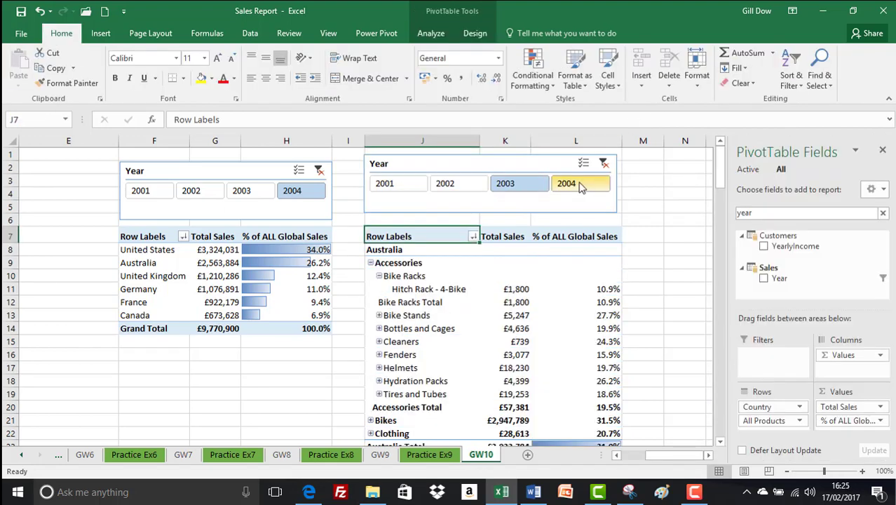